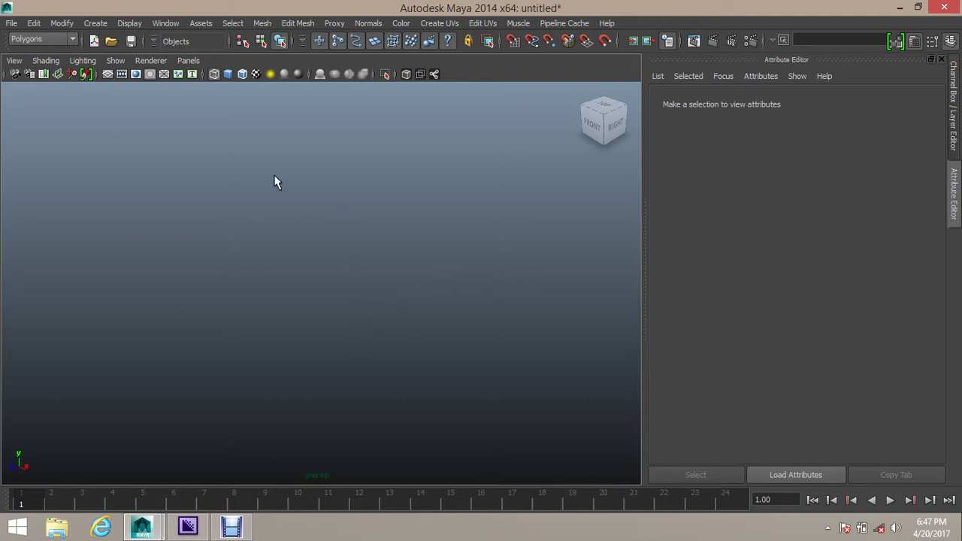
Create a polygon plane, frame it in the perspective view and display it smooth shaded.
click(97, 24)
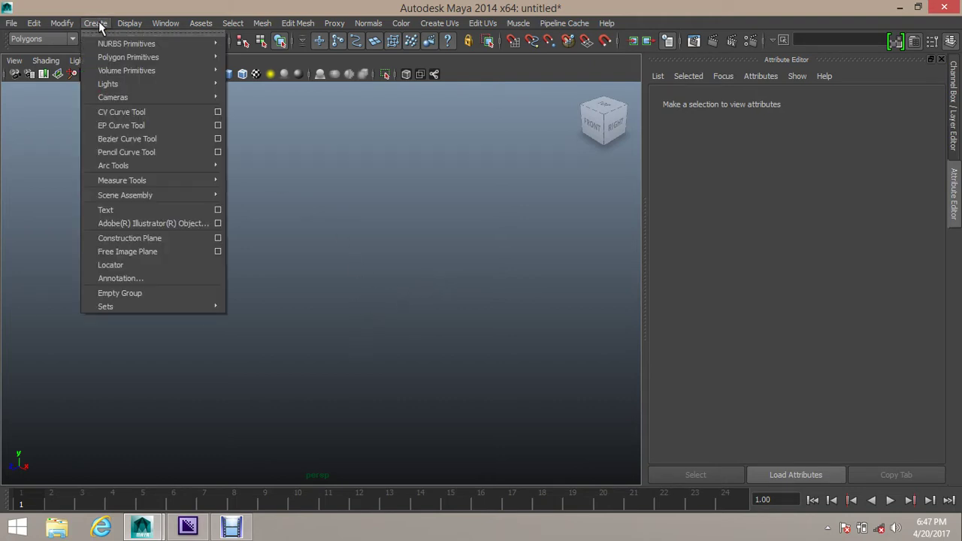
mouse_move(139, 60)
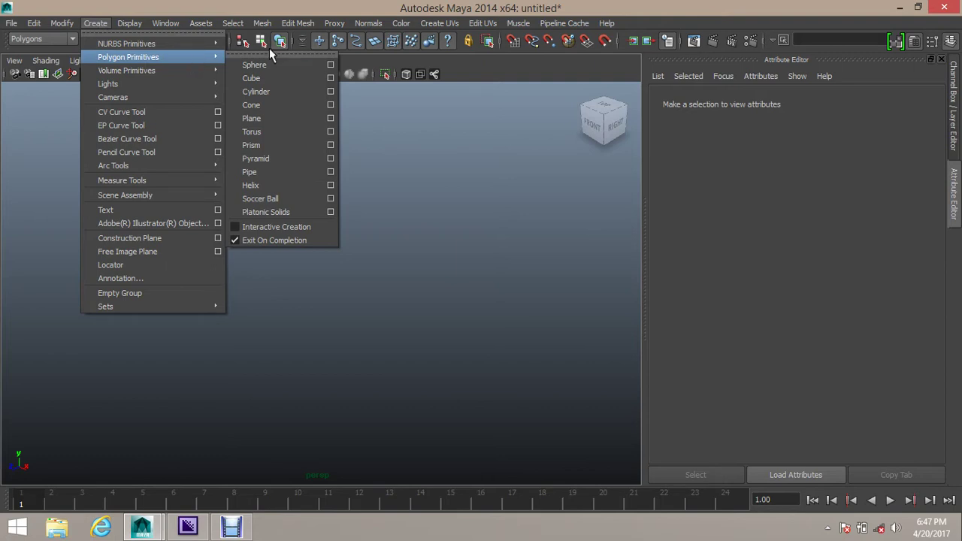
click(265, 118)
key(f)
mouse_move(287, 326)
alt+mouse_down()
mouse_move(348, 333)
mouse_move(293, 321)
alt+mouse_up()
key(5)
alt+right_drag(308, 316, 357, 331)
mouse_move(357, 330)
alt+mouse_down()
mouse_move(423, 333)
mouse_move(408, 335)
mouse_move(393, 309)
alt+mouse_up()
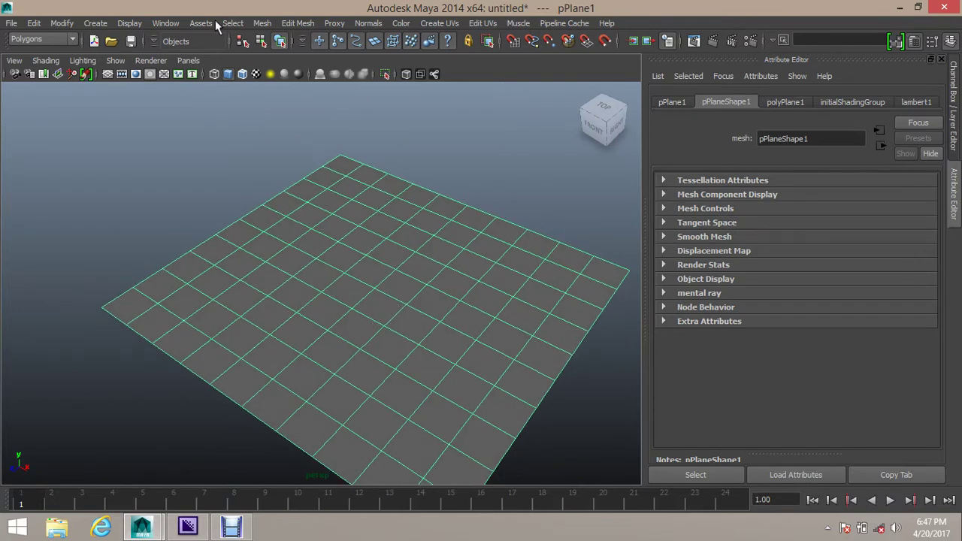
click(164, 23)
mouse_move(180, 60)
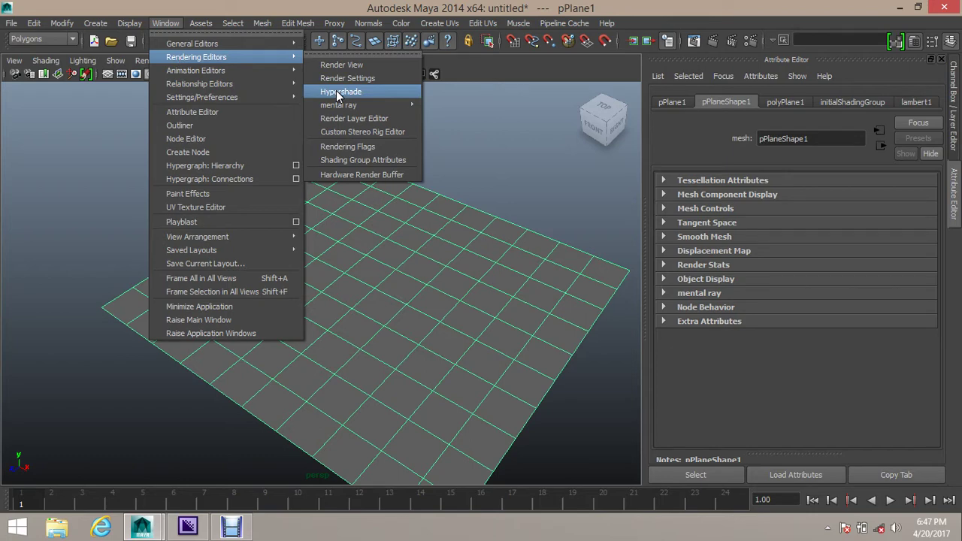
click(421, 305)
Switch to the layout with Hypershade beside the perspective view and close the Attribute Editor.
key(space)
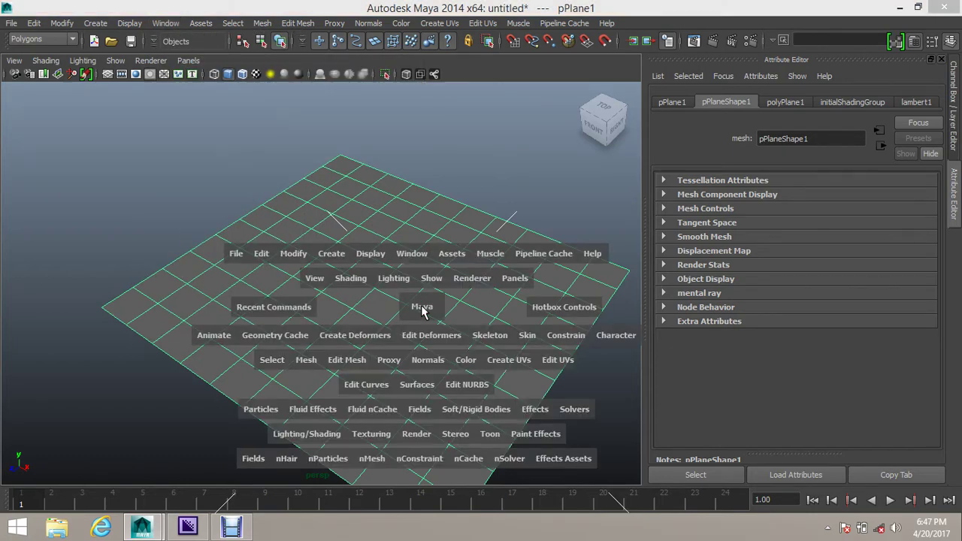
drag(412, 197, 513, 200)
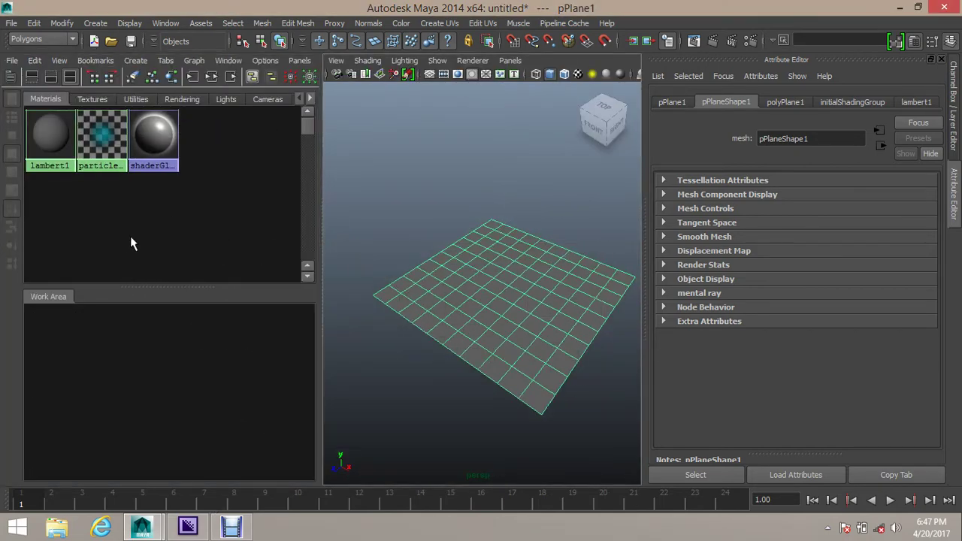
click(941, 60)
click(941, 60)
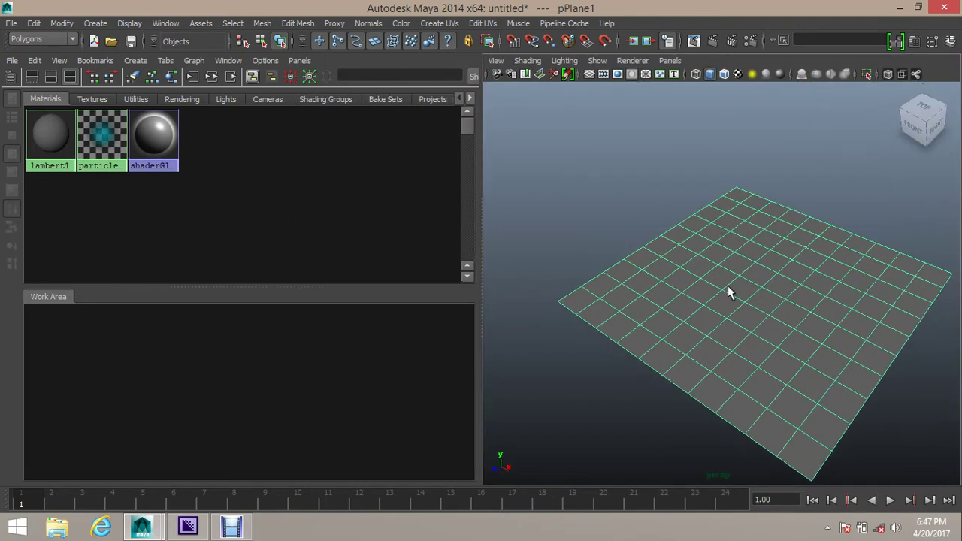
alt+middle_drag(763, 298, 739, 299)
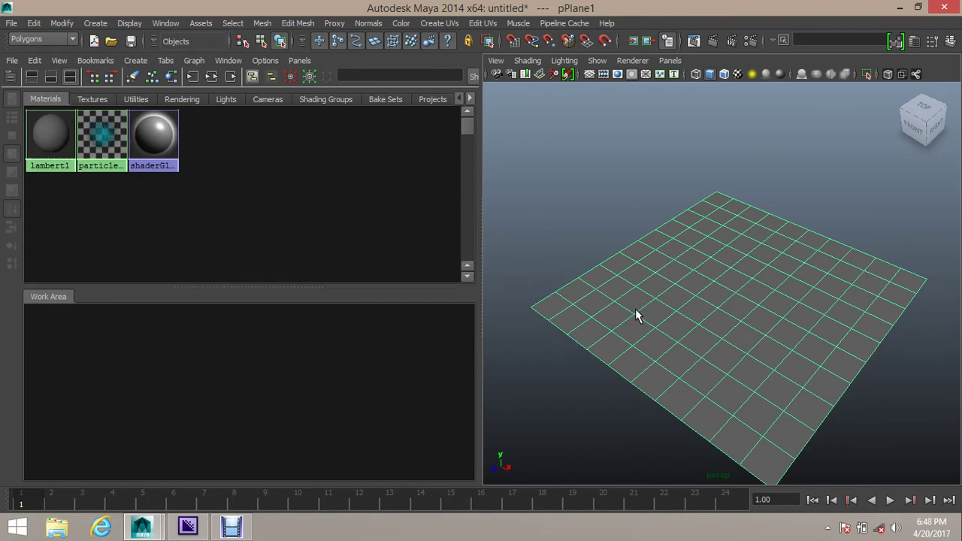
Show Hypershade's node creation list, create a Lambert material and assign it to the plane.
click(11, 76)
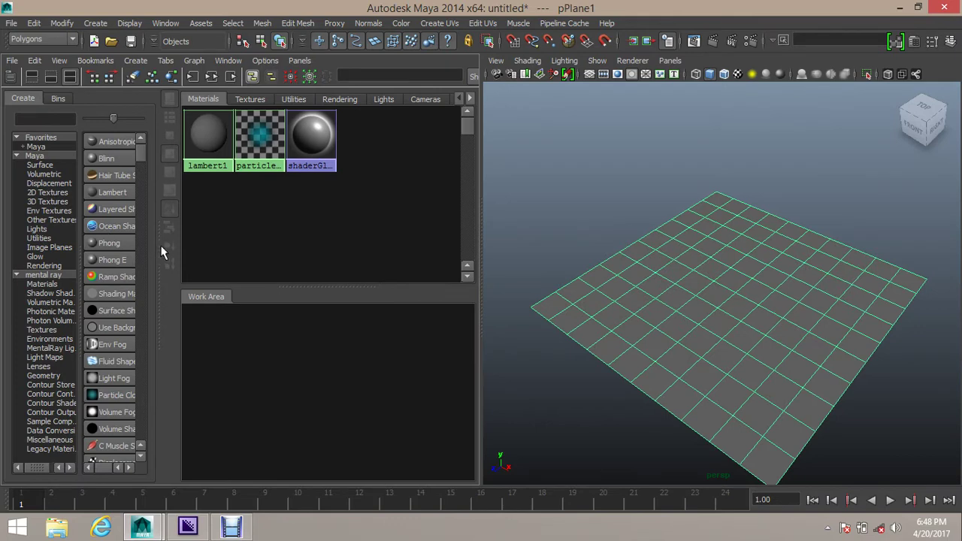
drag(159, 252, 227, 253)
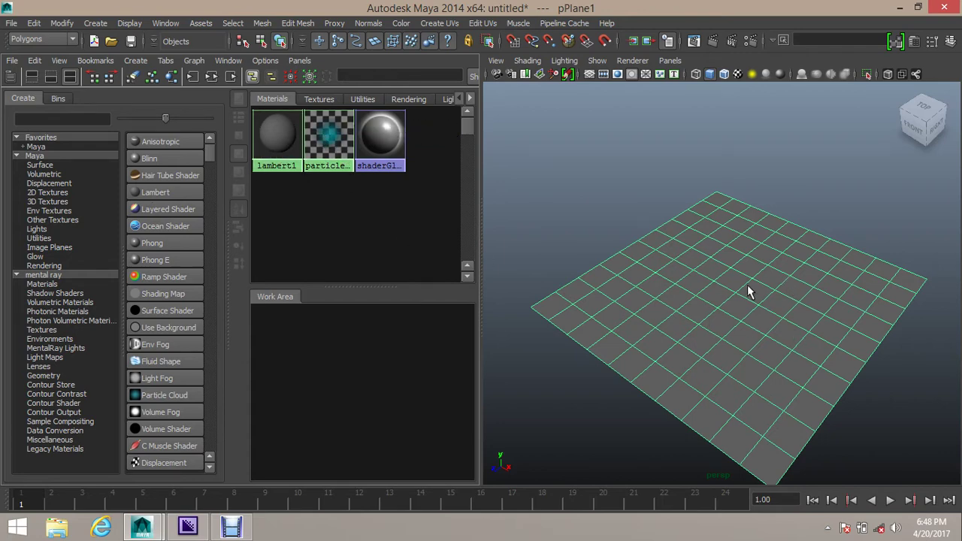
click(144, 192)
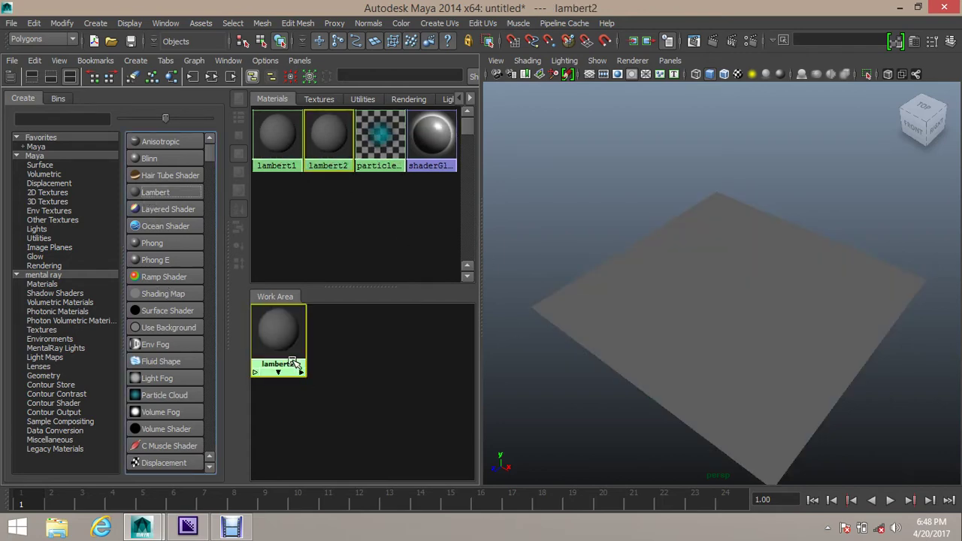
drag(335, 367, 370, 375)
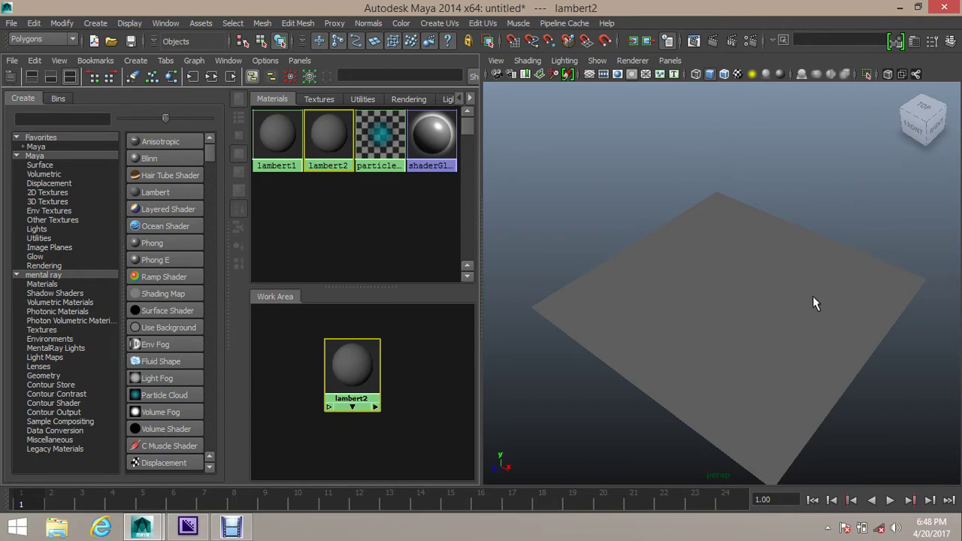
middle_drag(350, 361, 697, 313)
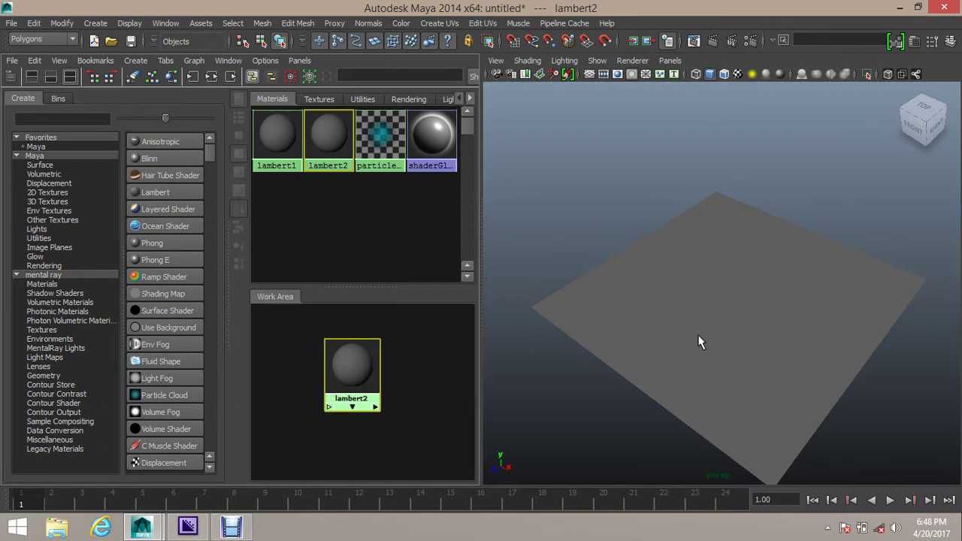
Show the Attribute Editor for the plane's lambert2 material and bring its node fully into the work area.
click(700, 328)
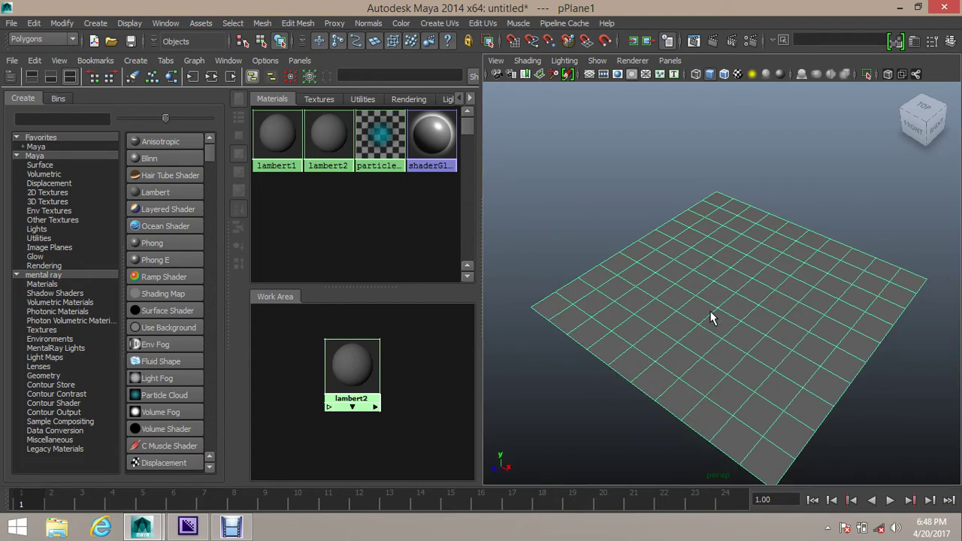
key(ctrl+a)
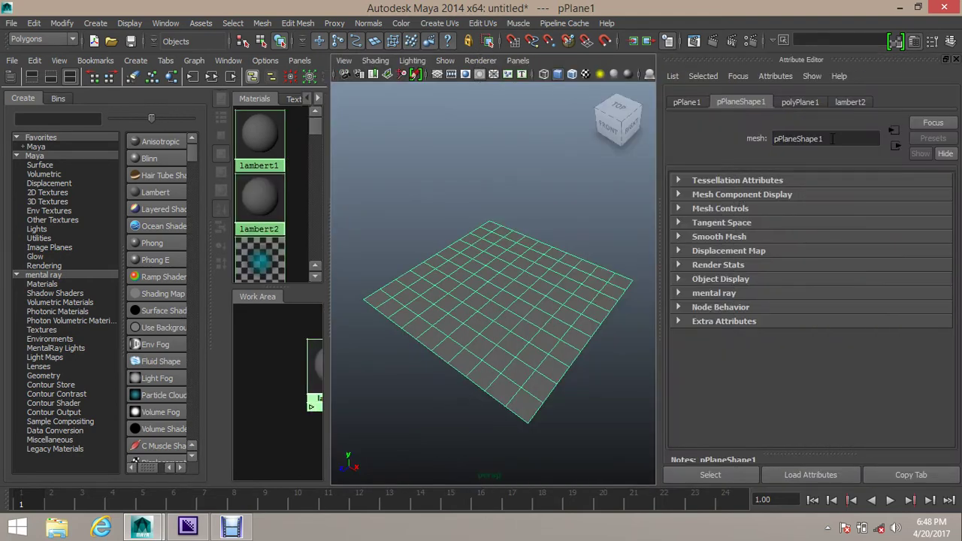
click(861, 103)
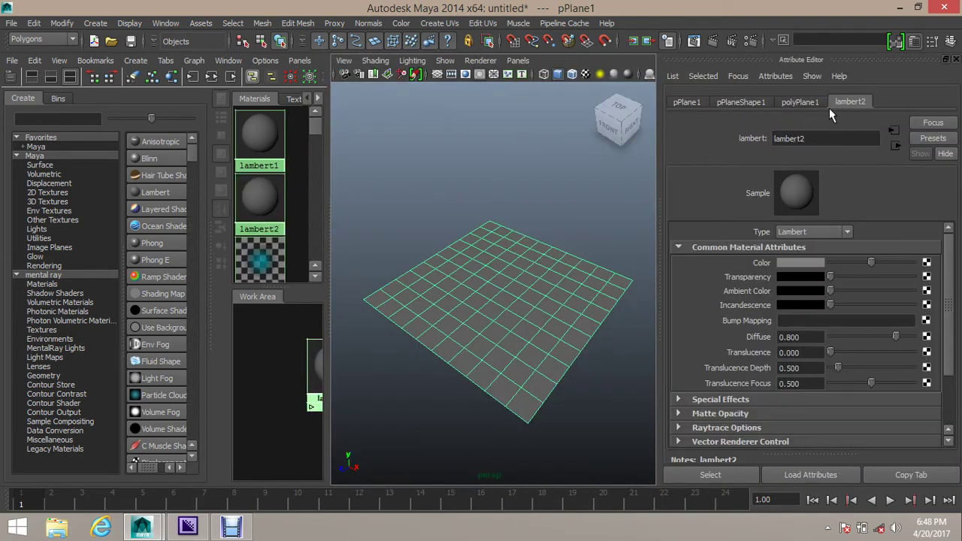
drag(315, 382, 267, 382)
click(266, 382)
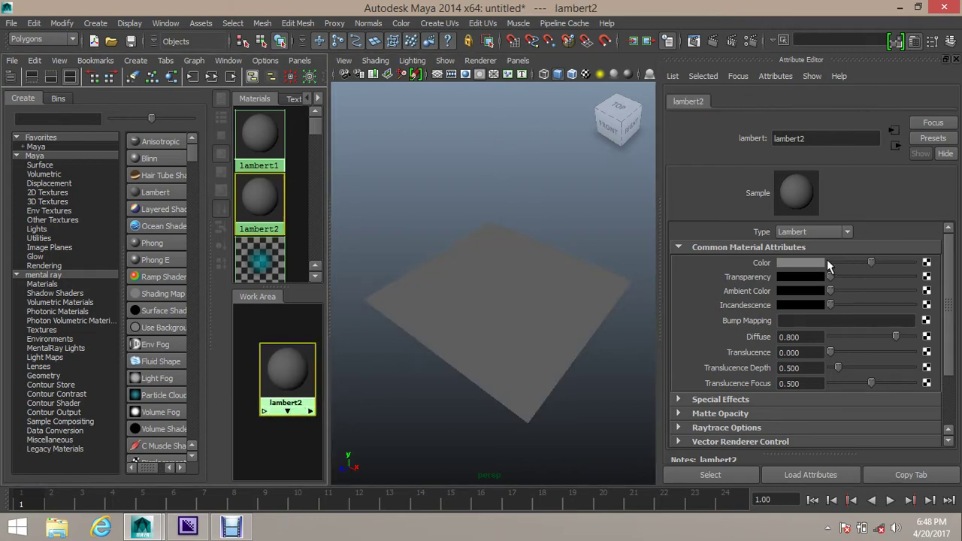
Map a File texture to the Color attribute of lambert2.
mouse_move(871, 267)
mouse_down()
mouse_move(891, 266)
mouse_move(868, 267)
mouse_move(872, 278)
mouse_up()
alt+drag(454, 357, 408, 338)
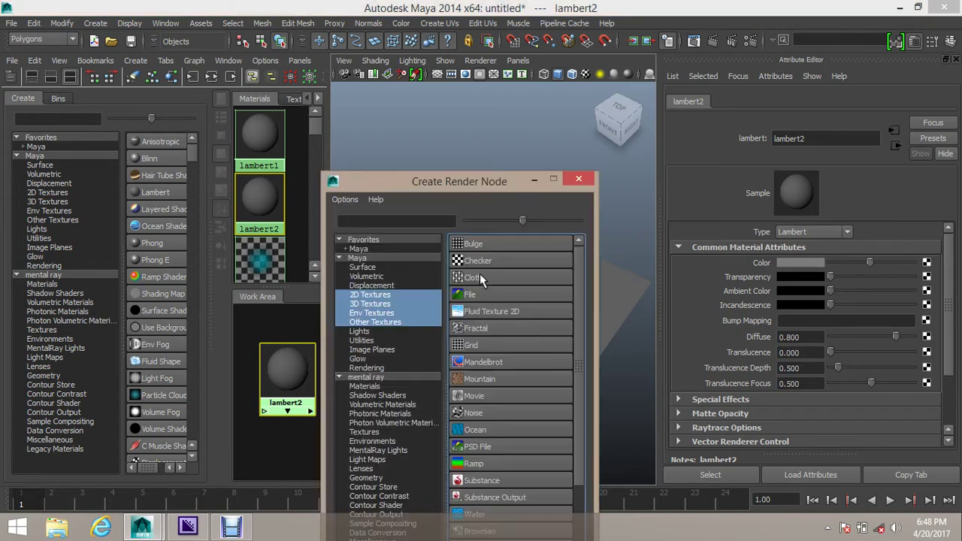
drag(455, 184, 338, 44)
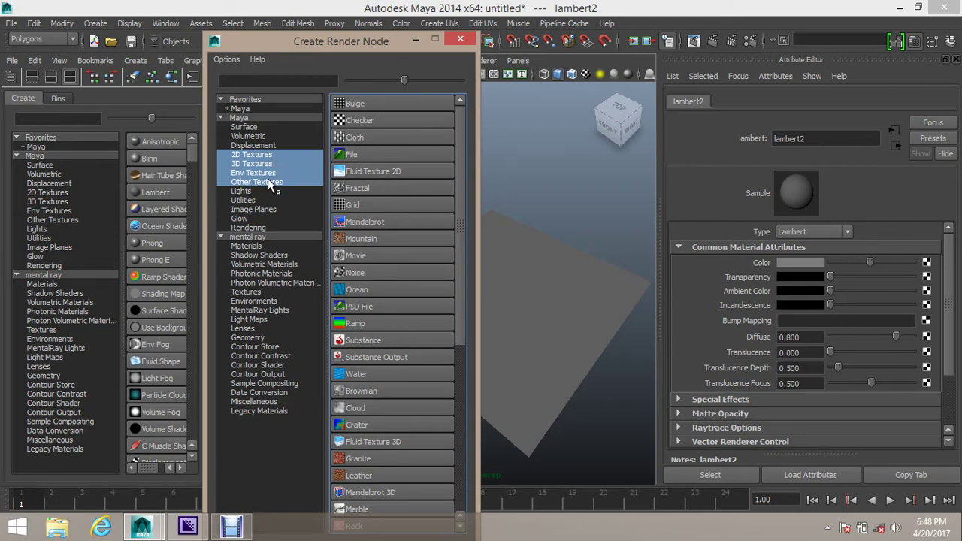
drag(463, 127, 478, 111)
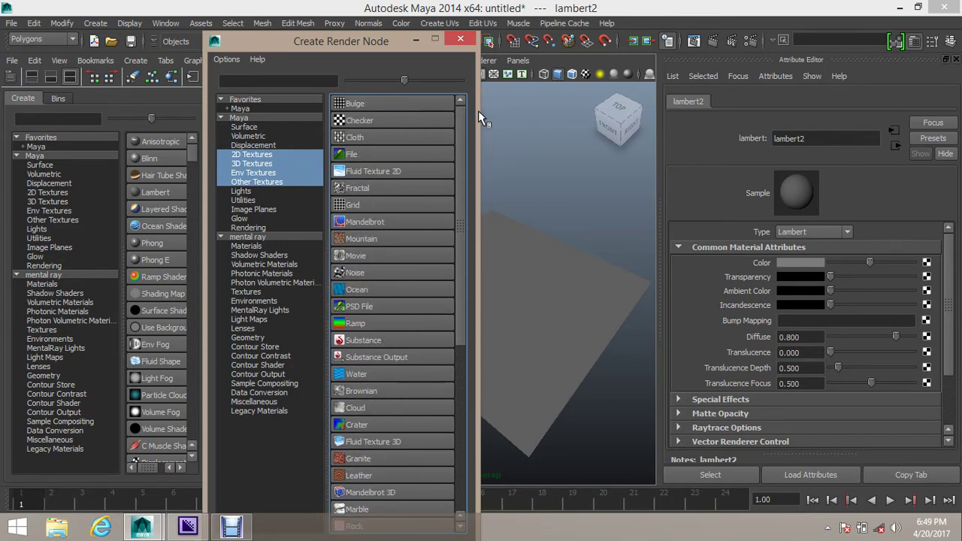
click(361, 157)
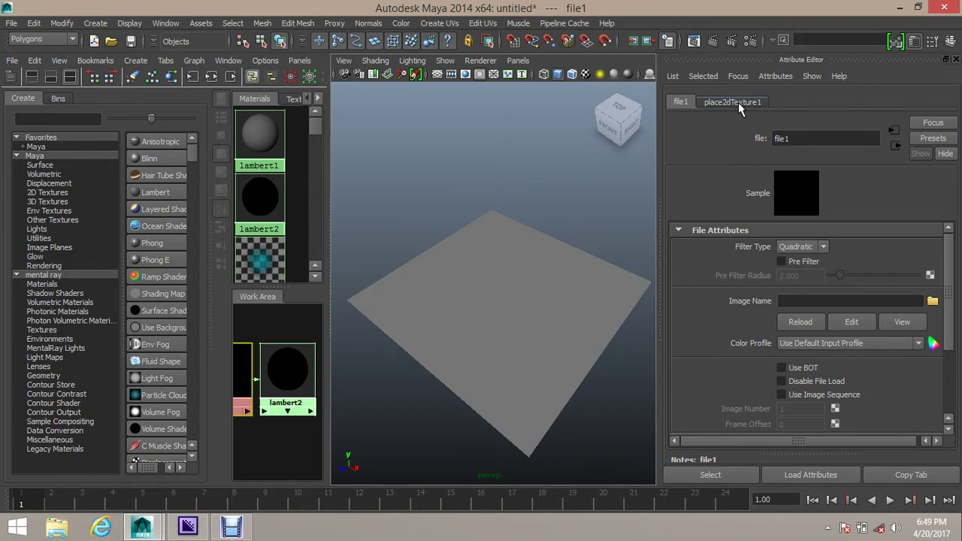
Hide Hypershade's node creation list and graph lambert2's input and output connections in the work area.
click(12, 77)
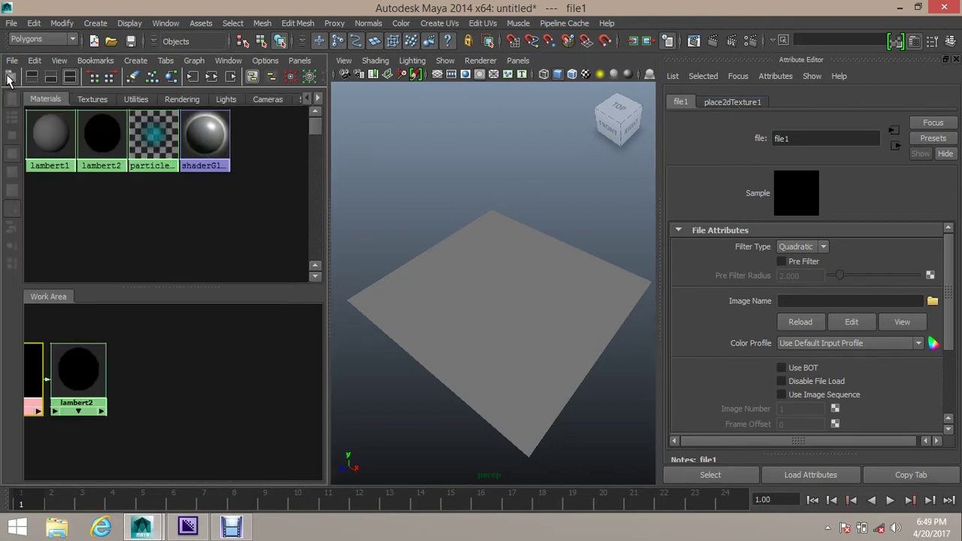
click(105, 148)
click(212, 77)
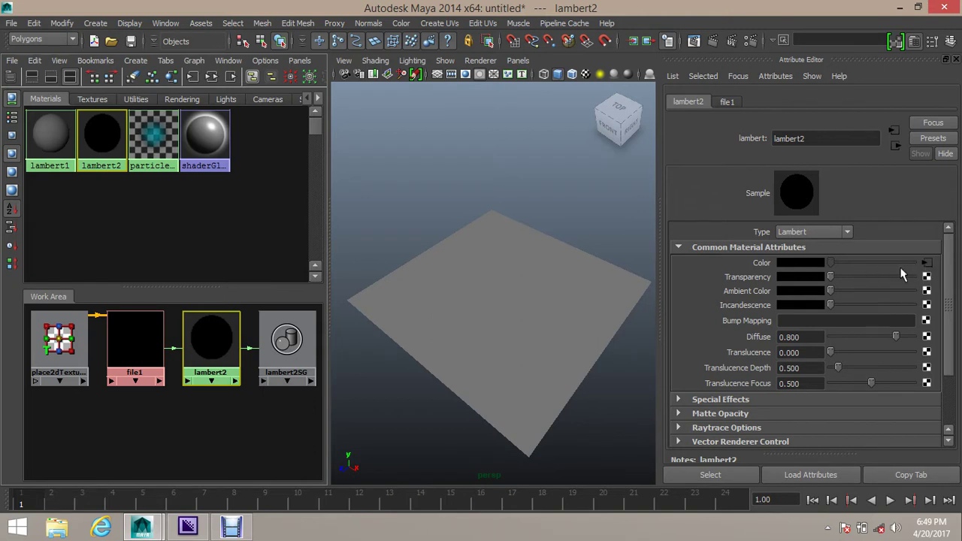
Break the file1 connection on lambert2's Color attribute and reconnect the file1 node to Color.
right_click(759, 263)
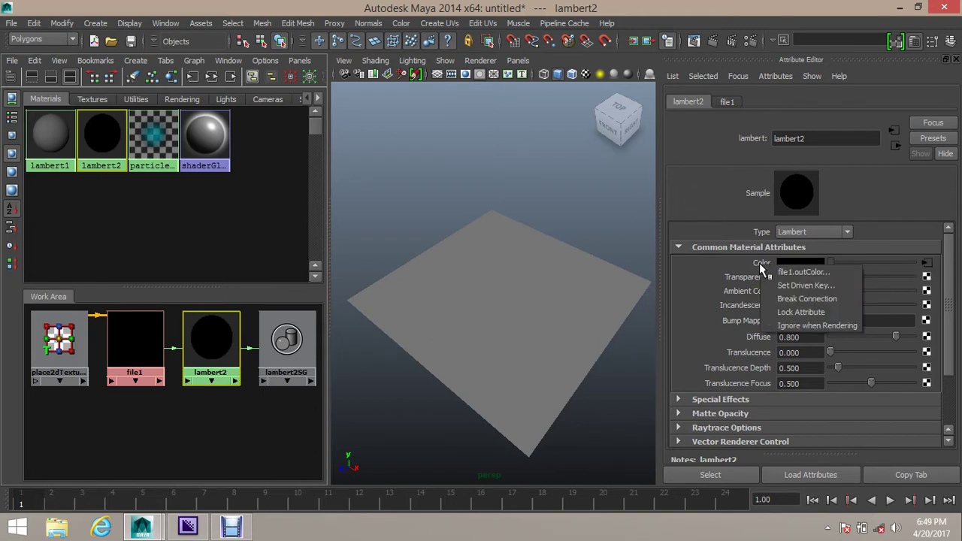
click(781, 304)
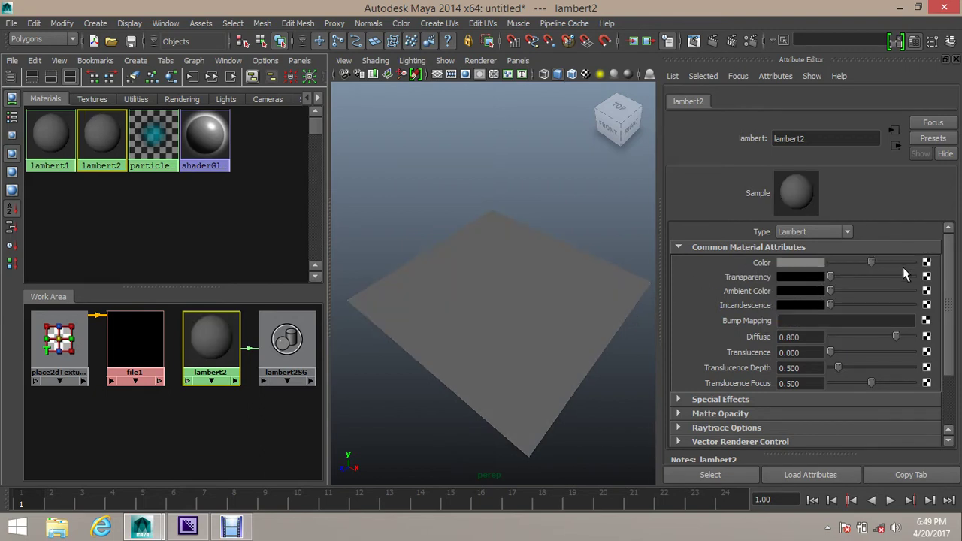
middle_drag(139, 352, 761, 266)
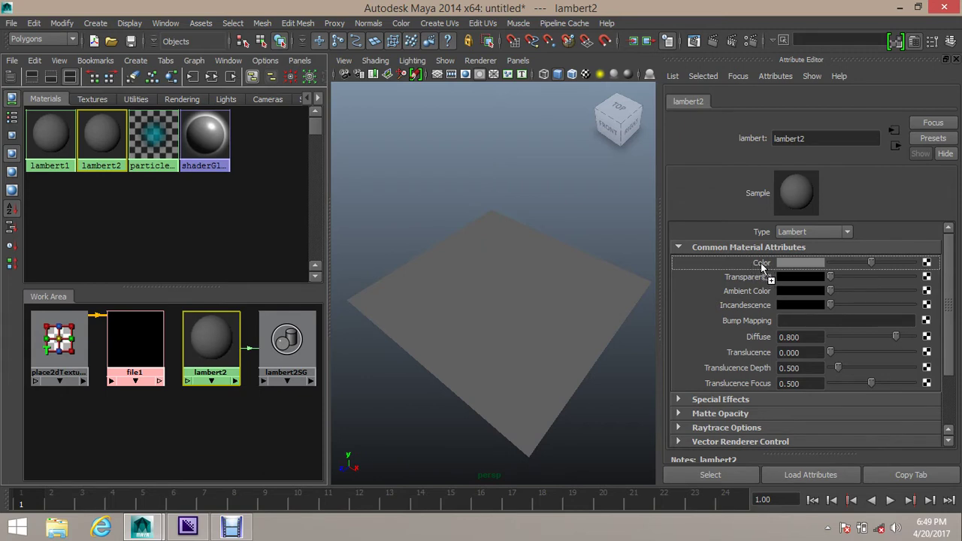
middle_drag(762, 266, 762, 266)
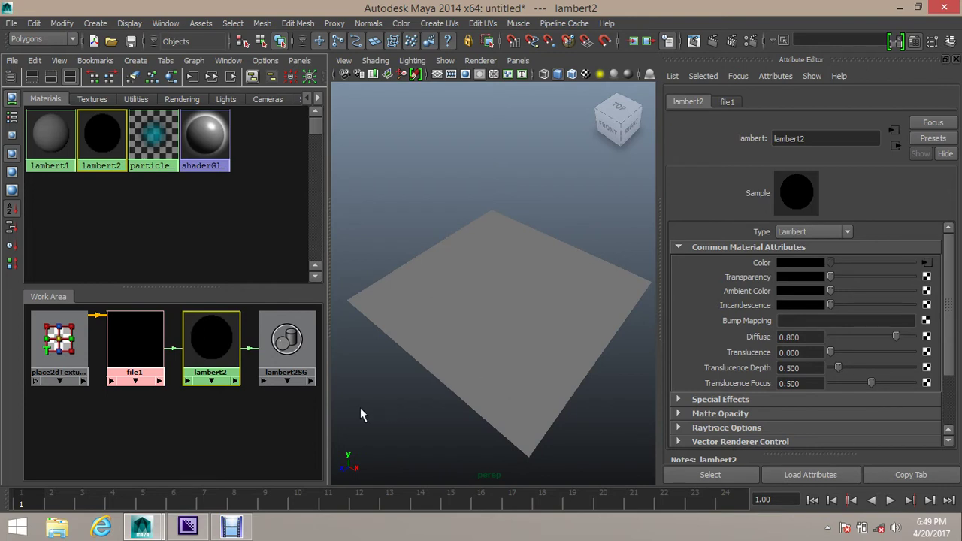
Load Finishes.Flooring.Wood.Parquet.1.jpg from the sourceimages folder as the image of the file1 texture node.
drag(134, 351, 150, 363)
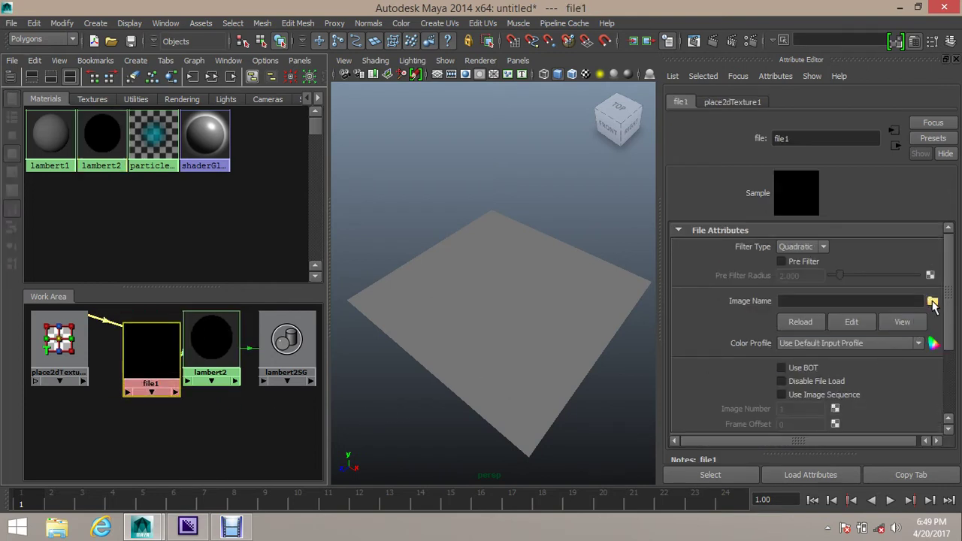
click(932, 301)
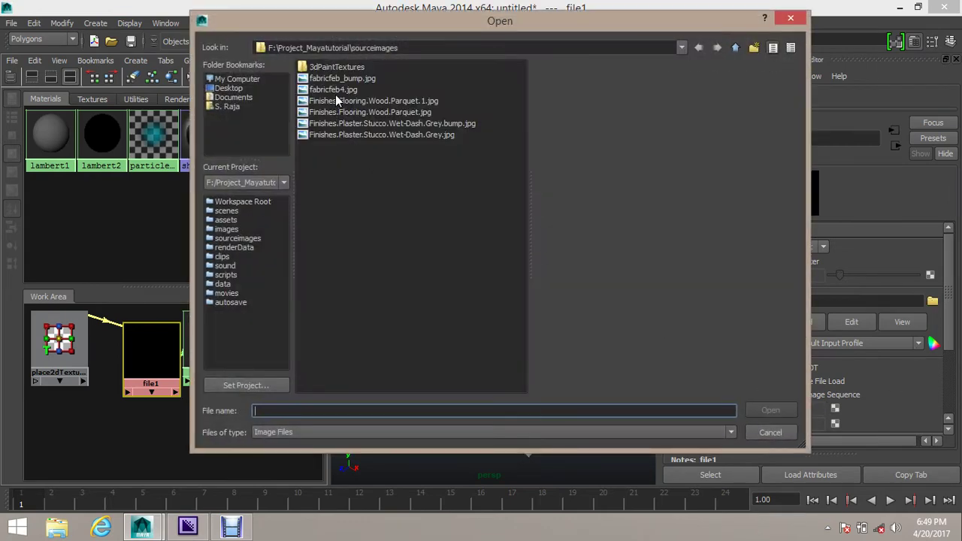
click(340, 79)
click(341, 90)
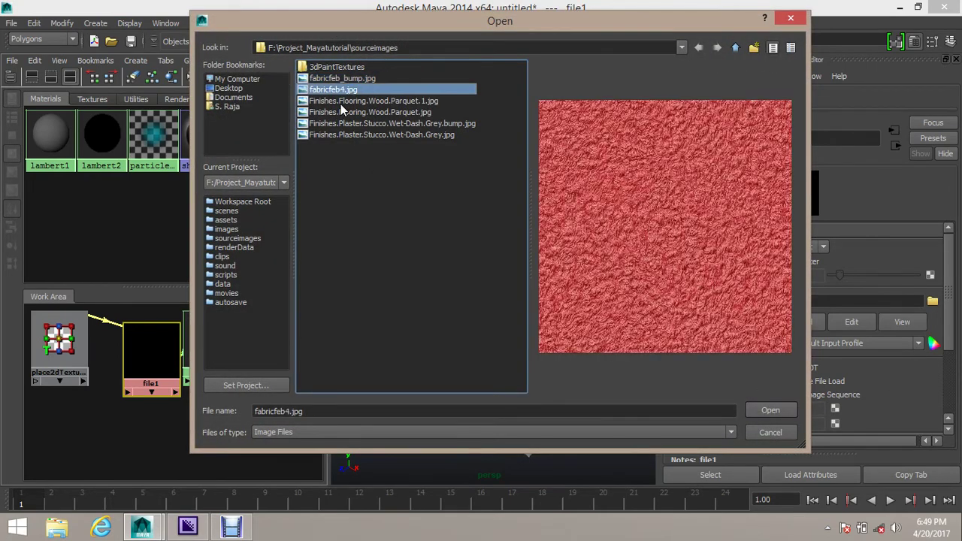
click(340, 102)
click(341, 114)
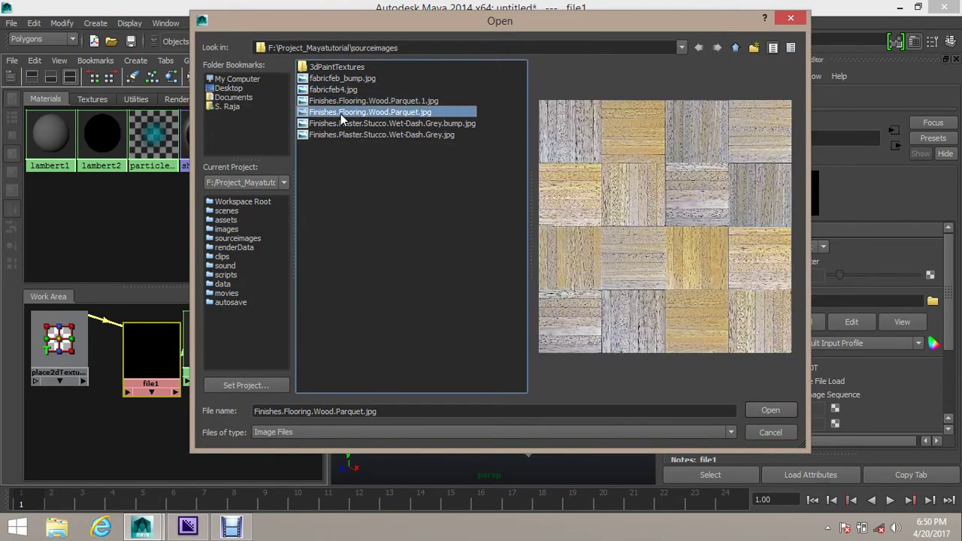
click(347, 101)
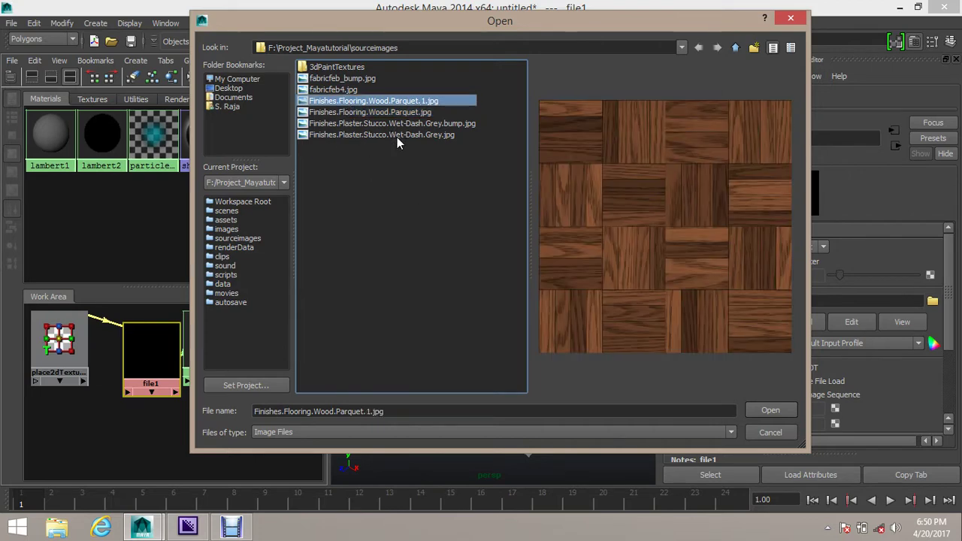
click(771, 410)
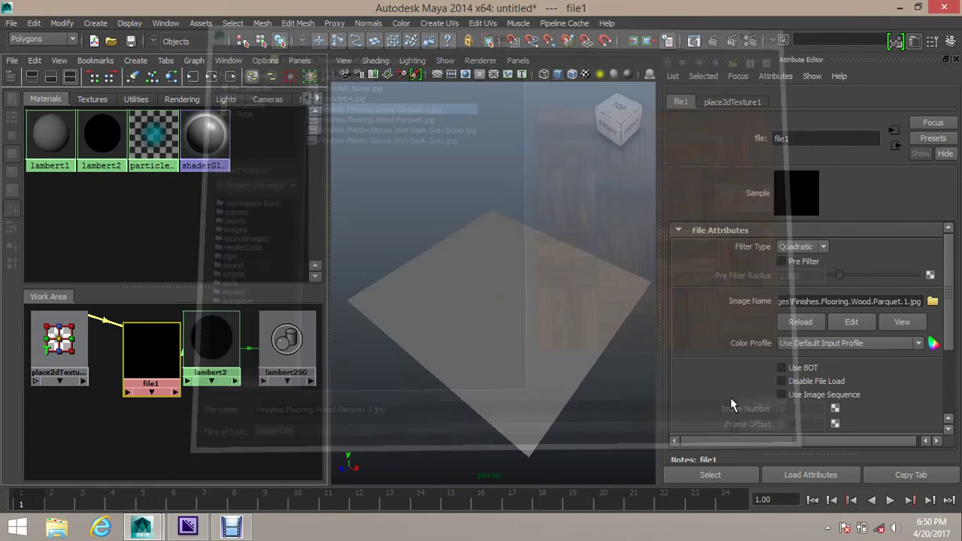
Turn on textured display in the perspective view and inspect the parquet texture on the plane.
alt+drag(504, 366, 434, 341)
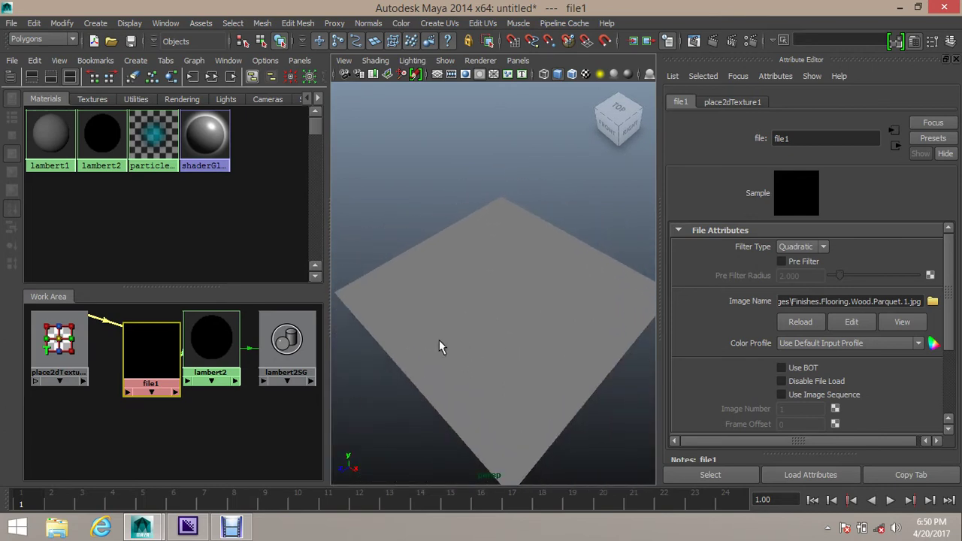
key(6)
mouse_move(537, 348)
alt+mouse_down()
mouse_move(539, 359)
mouse_move(569, 348)
mouse_move(543, 341)
mouse_move(552, 367)
mouse_move(526, 367)
mouse_move(554, 361)
mouse_move(518, 339)
mouse_move(573, 318)
mouse_move(544, 327)
alt+mouse_up()
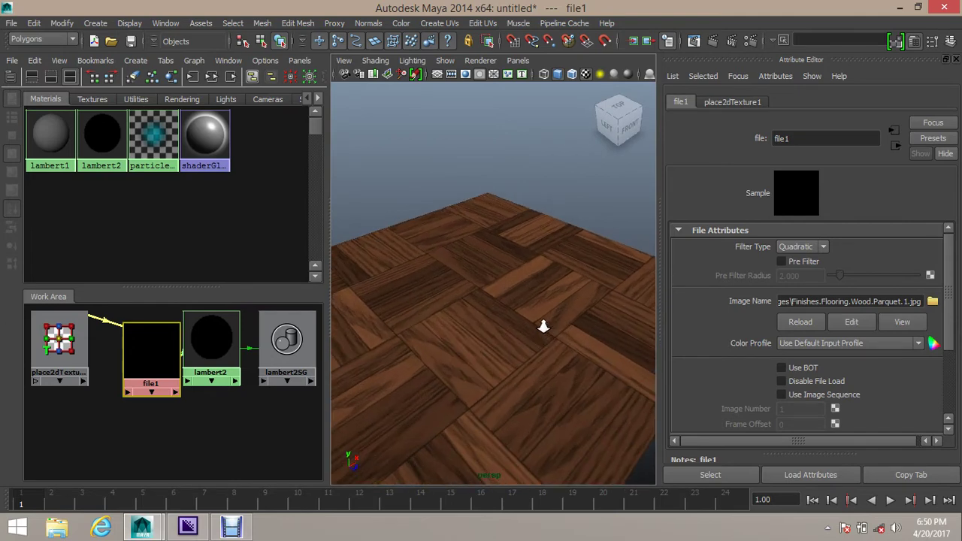
Render the textured plane from the persp camera with Maya Software in the Render View.
click(693, 42)
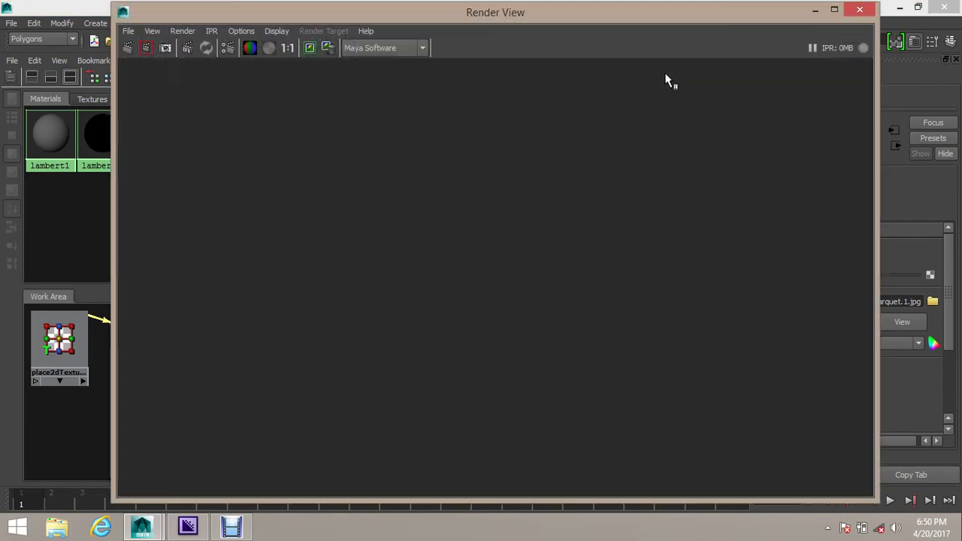
click(128, 48)
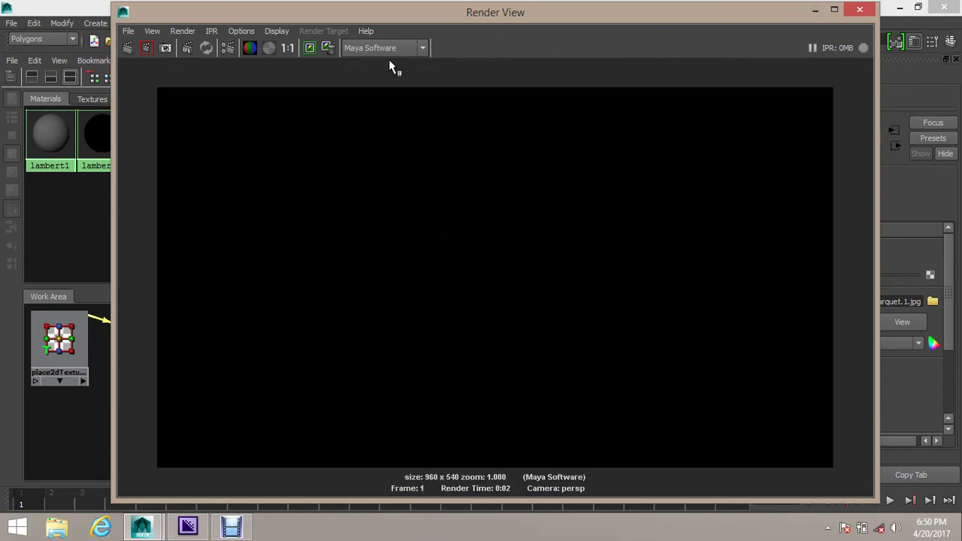
click(183, 31)
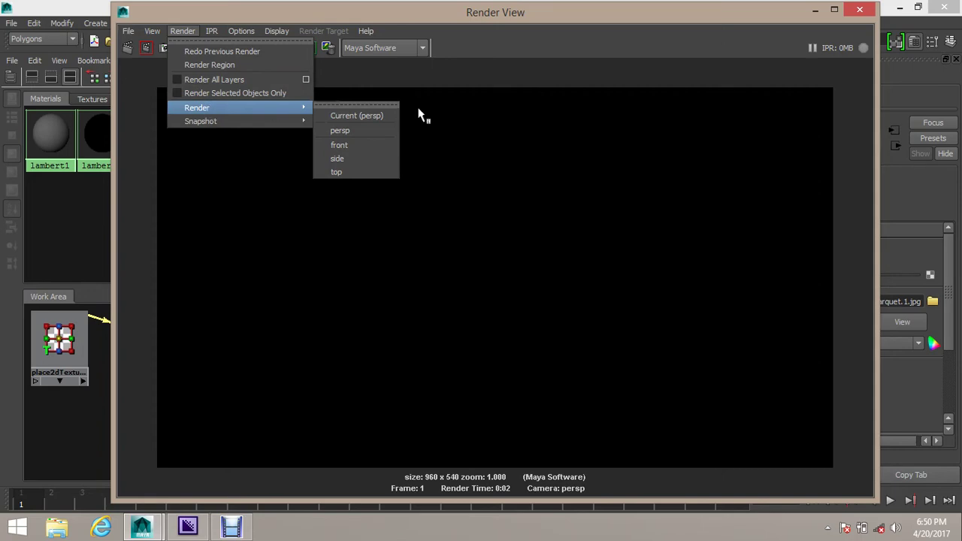
click(384, 133)
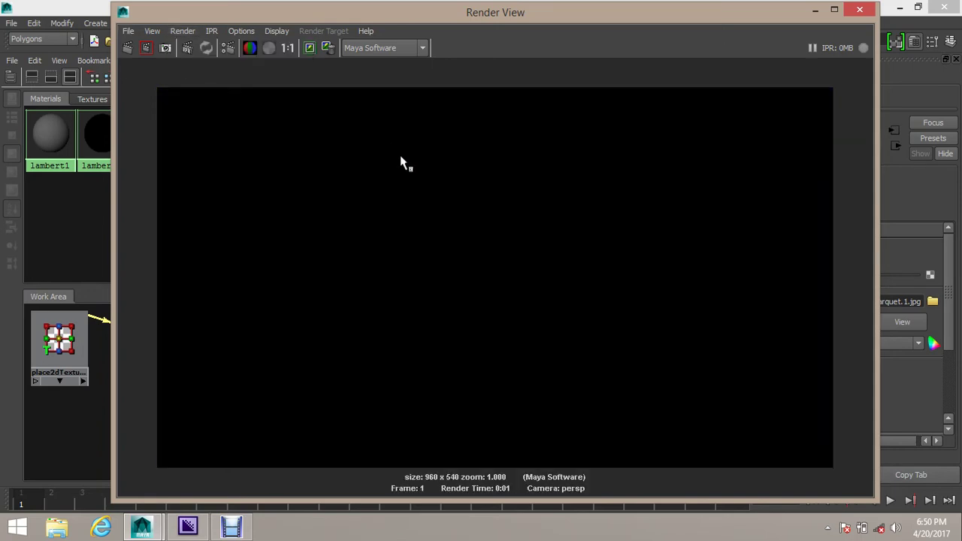
click(816, 10)
Enlarge the perspective view to fill the workspace, with the parquet plane in view.
scroll(554, 315, down, 5)
alt+drag(546, 335, 500, 317)
scroll(483, 376, up, 5)
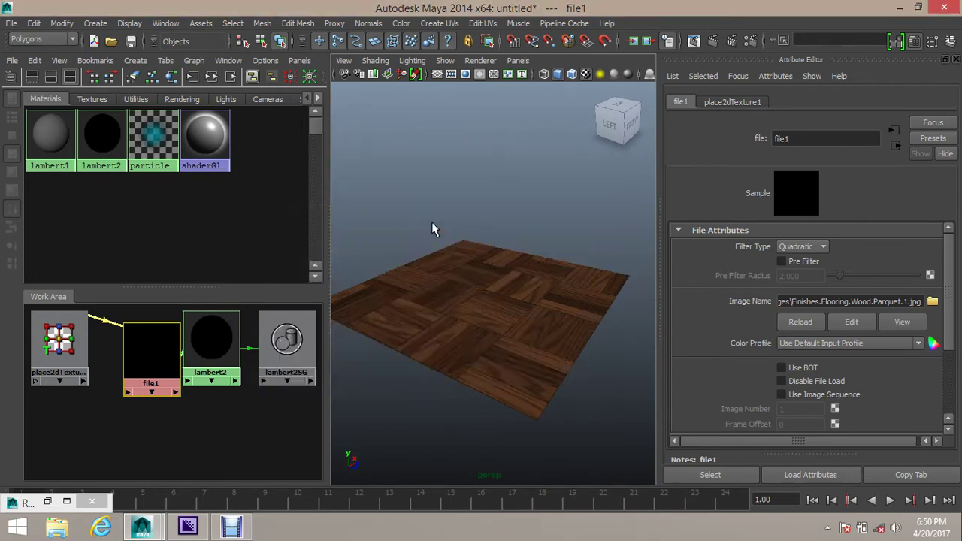
key(space)
scroll(446, 284, down, 3)
alt+drag(447, 289, 402, 332)
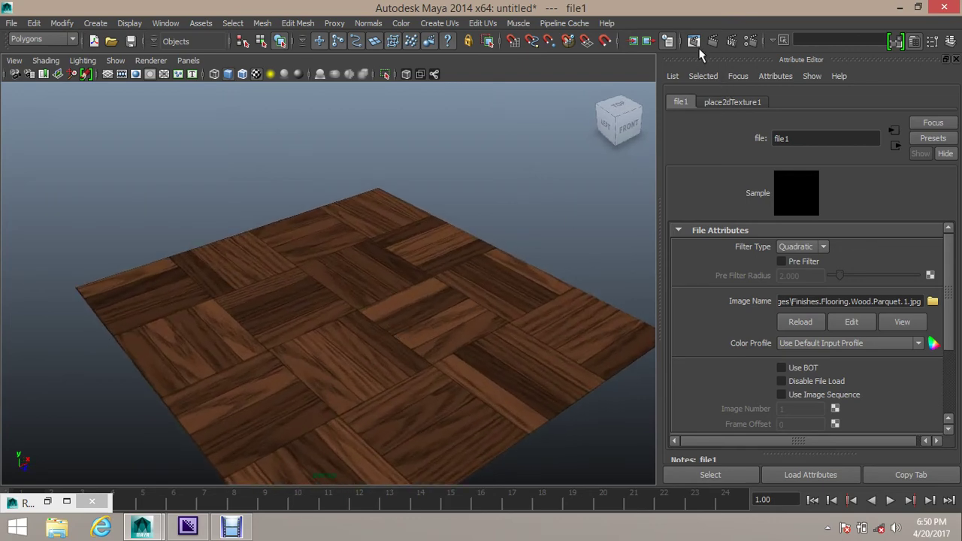
Examine the alpha channel of the rendered plane in the Render View and restore the RGB display.
click(647, 40)
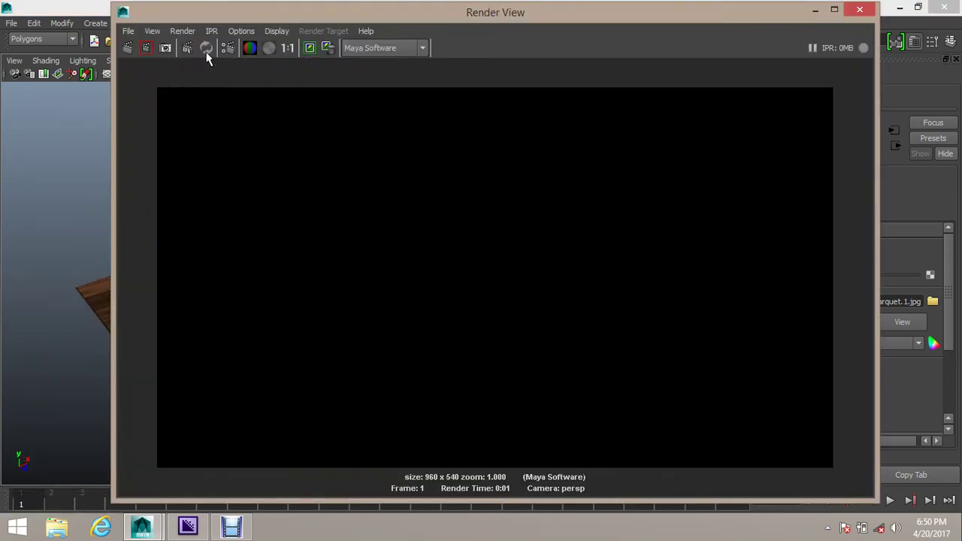
click(268, 47)
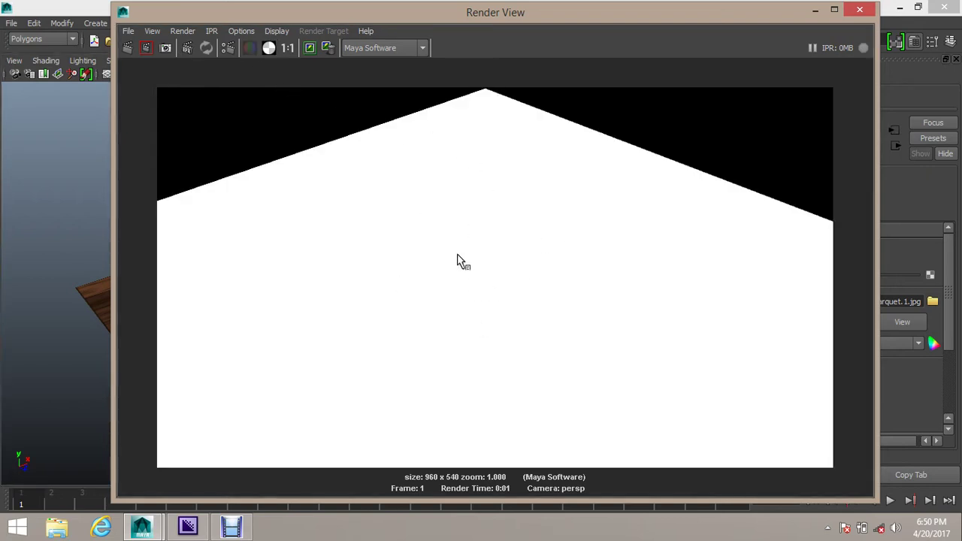
click(250, 47)
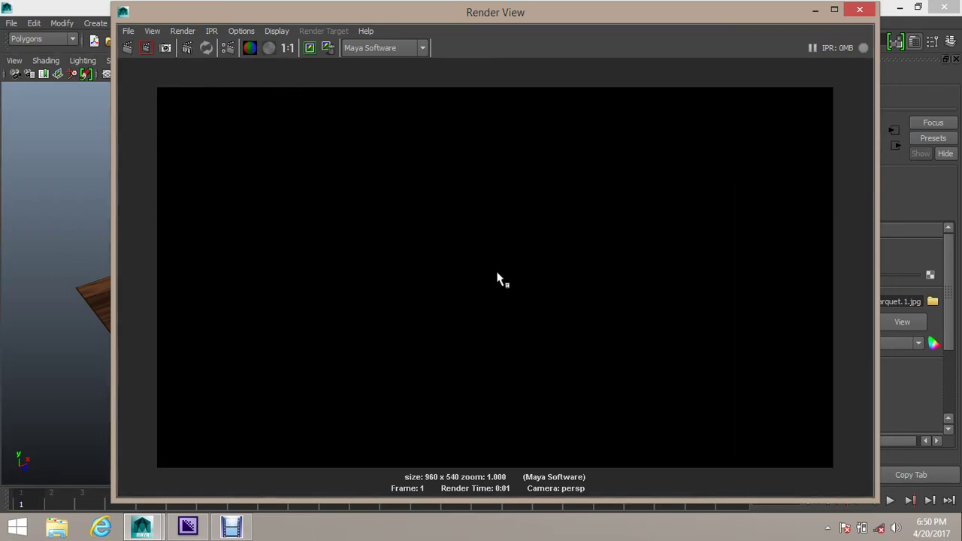
click(816, 10)
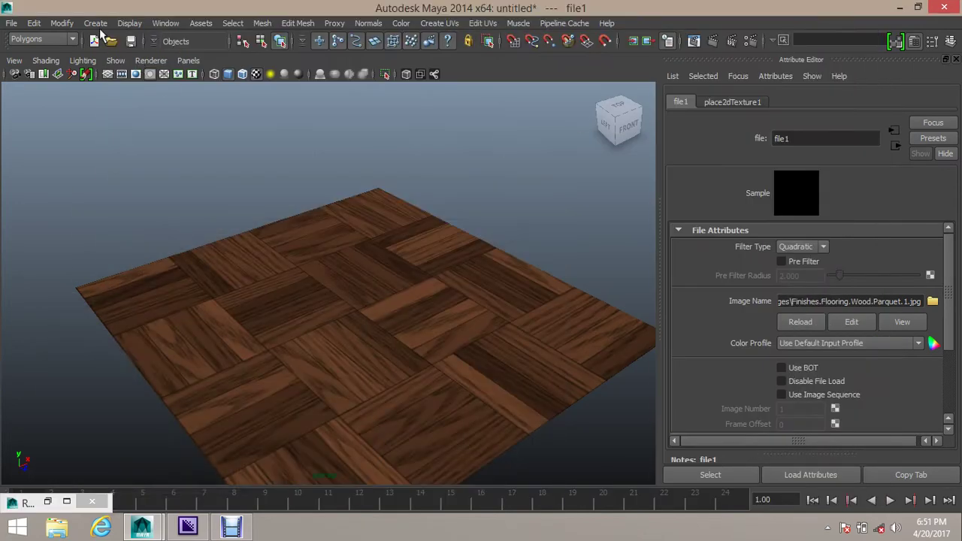
Create a directional light and rotate it about one axis to change its direction onto the parquet plane.
click(96, 23)
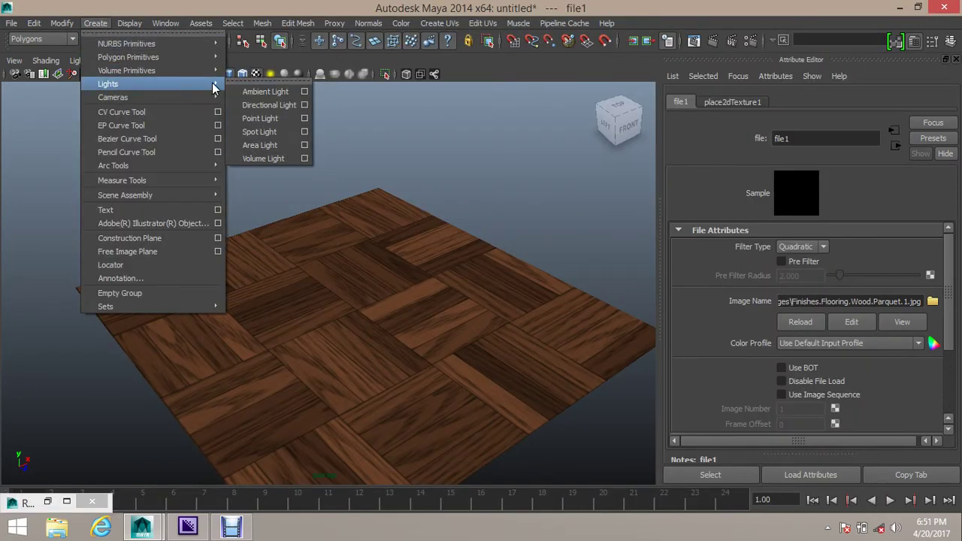
click(269, 105)
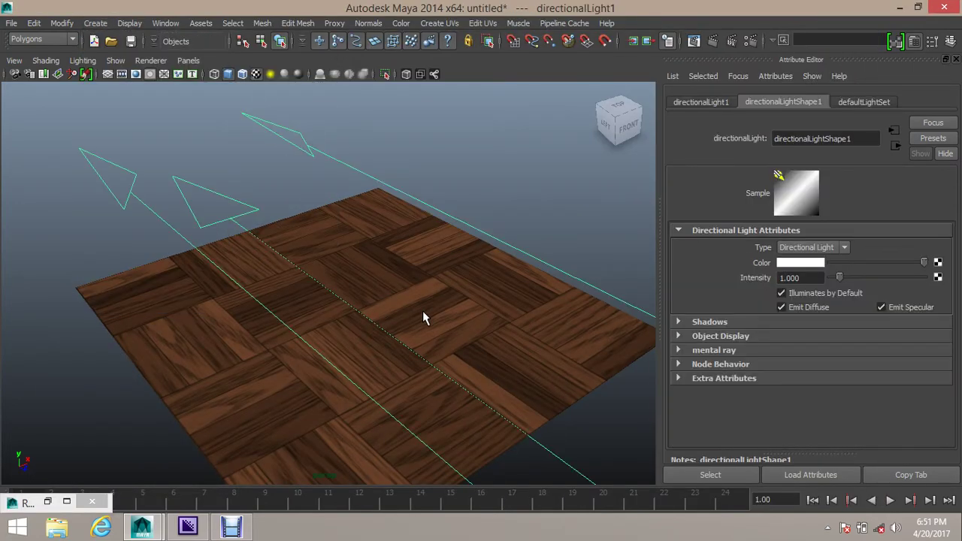
key(e)
drag(388, 290, 371, 236)
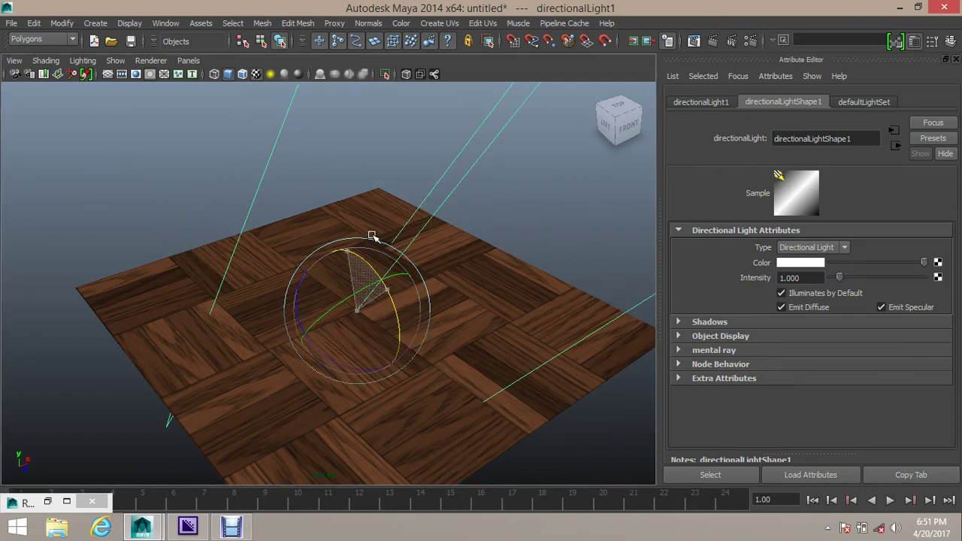
Render the lit plane with Maya Software from several different perspective angles to check the lighting.
click(695, 41)
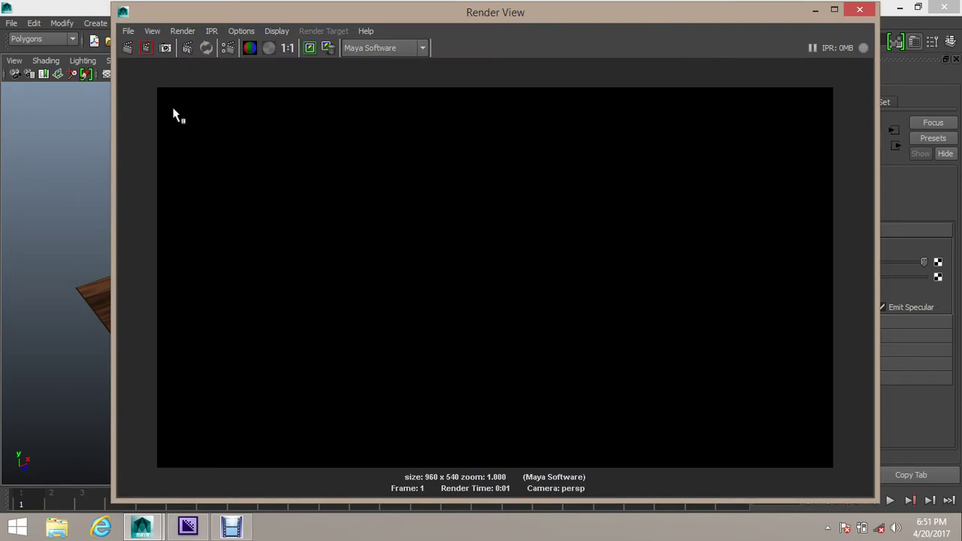
click(128, 47)
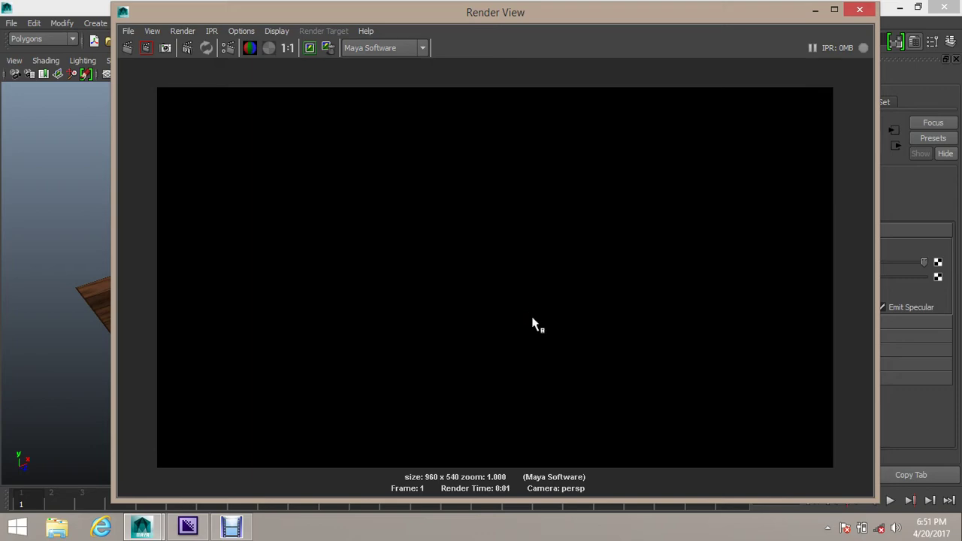
click(816, 11)
alt+drag(543, 323, 648, 195)
click(716, 41)
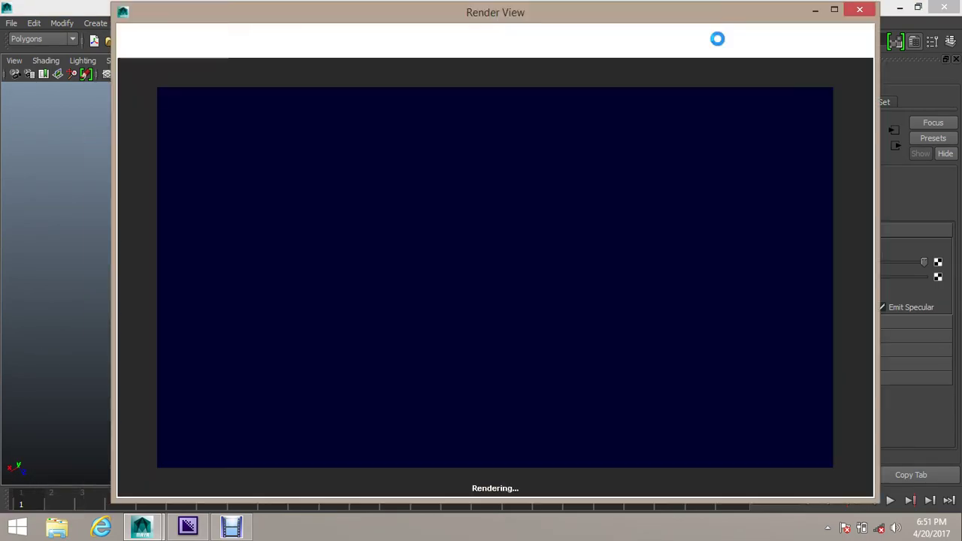
click(814, 11)
alt+drag(453, 253, 310, 448)
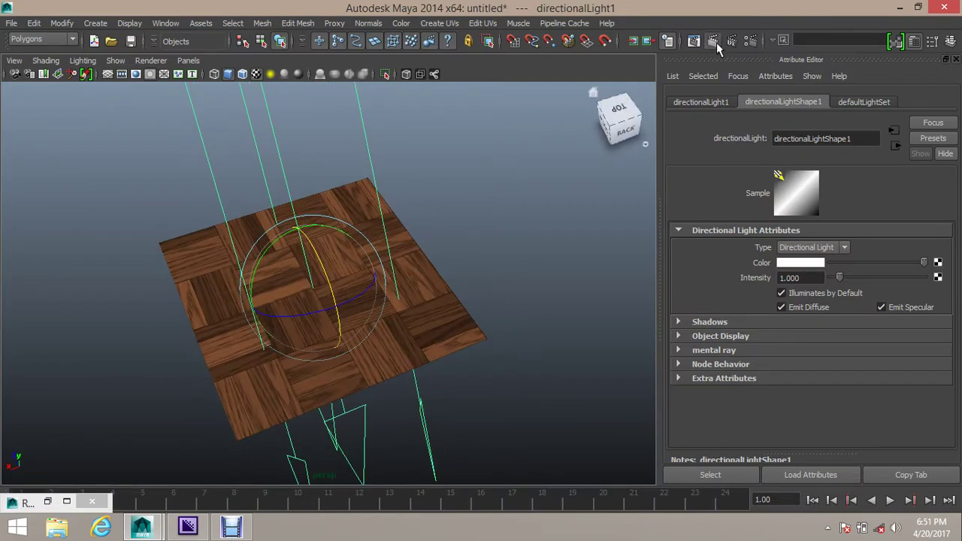
click(716, 42)
click(815, 12)
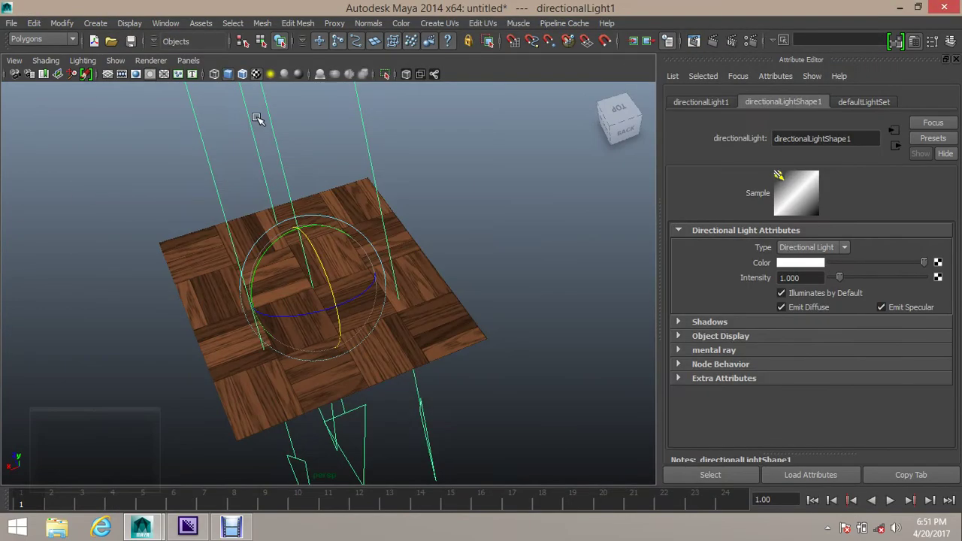
Create a polygon cylinder at the plane's centre, frame it in the view and render it.
click(96, 23)
mouse_move(109, 60)
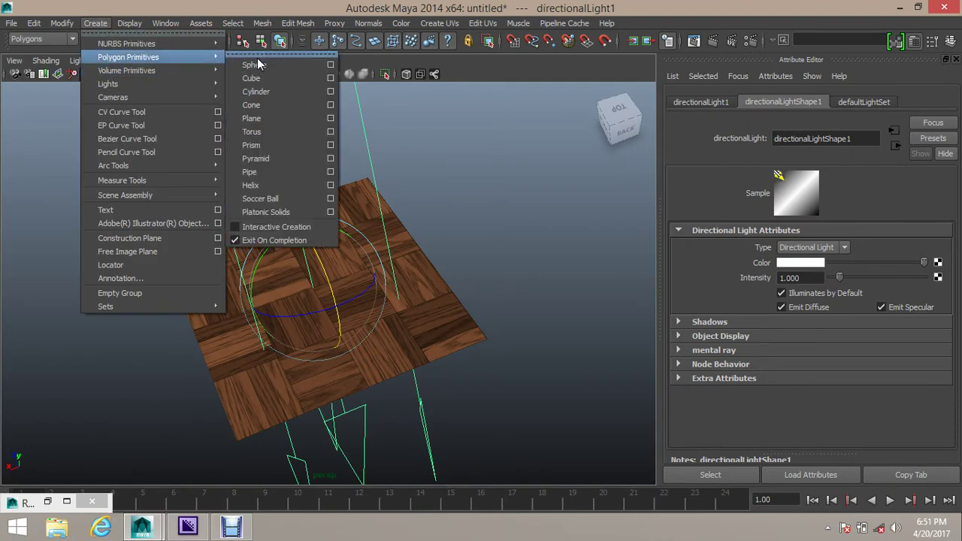
click(247, 95)
key(f)
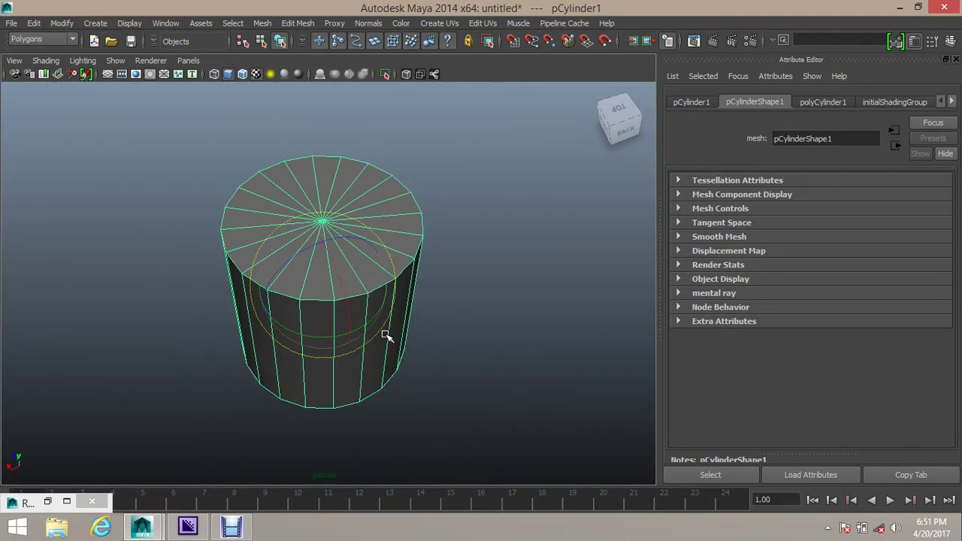
alt+drag(311, 318, 406, 299)
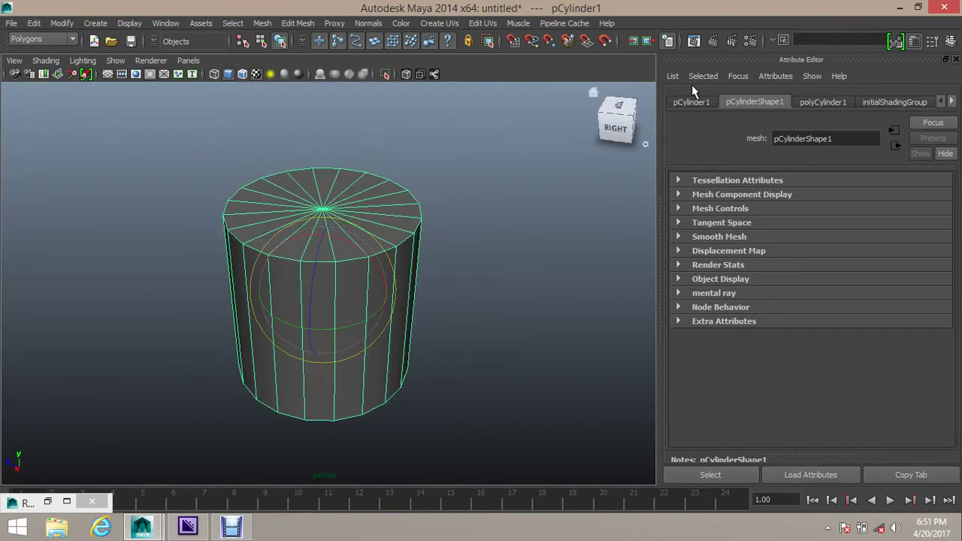
click(714, 41)
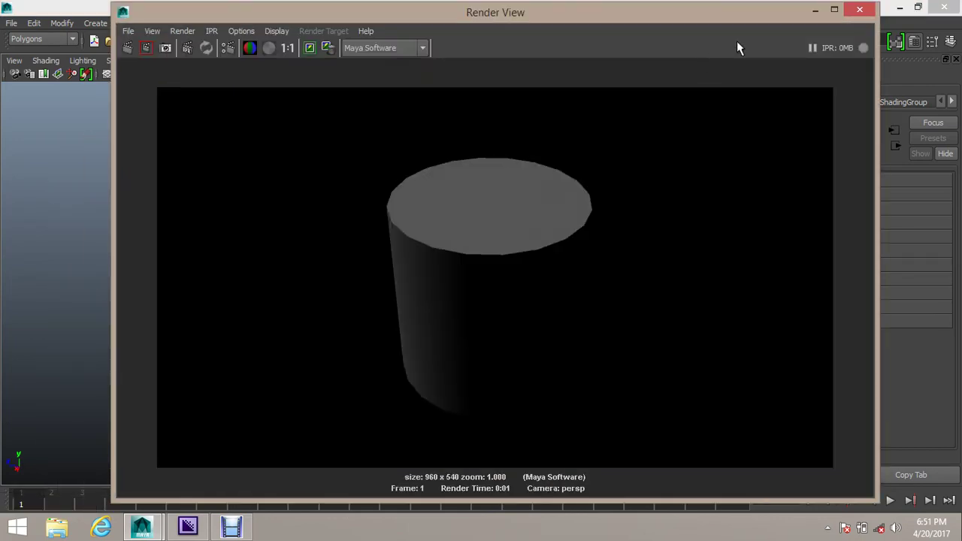
click(817, 9)
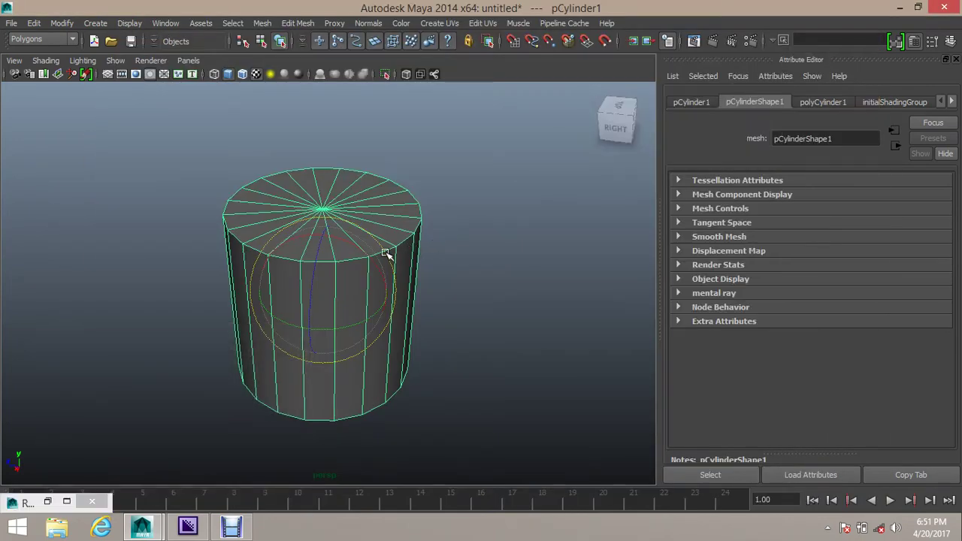
Scale the cylinder down uniformly to fit well within the parquet plane and render the scene.
key(r)
alt+right_drag(321, 290, 286, 300)
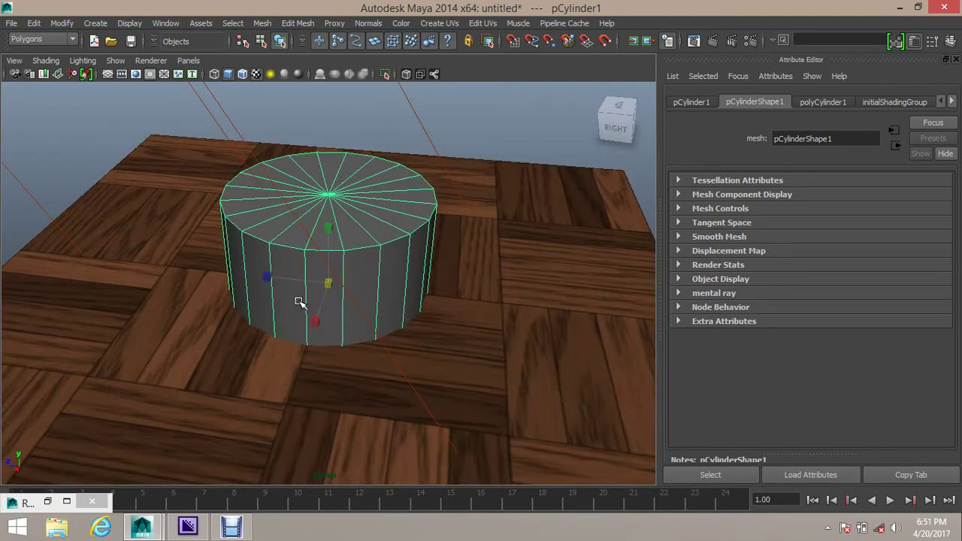
click(712, 42)
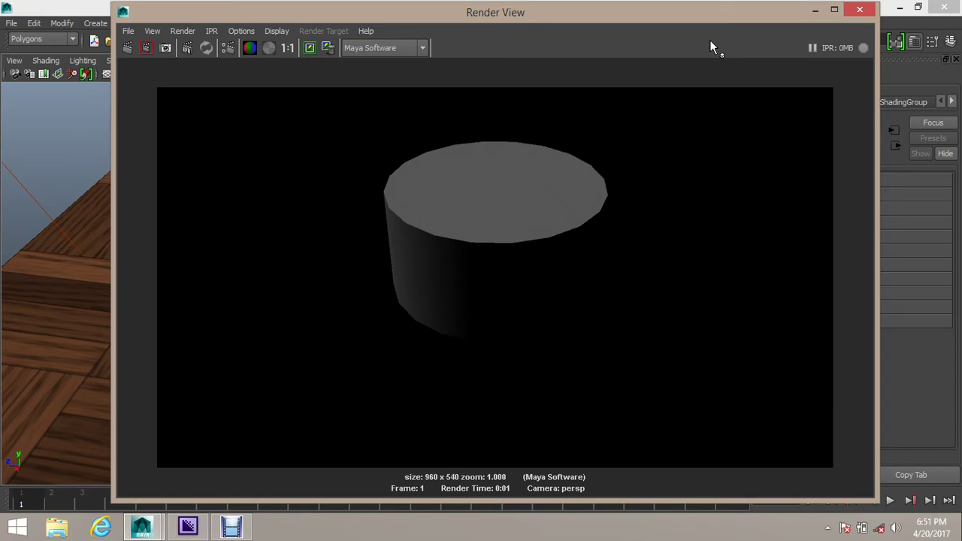
Compare the alpha channel and RGB color display of the render with the cylinder on the plane.
click(268, 47)
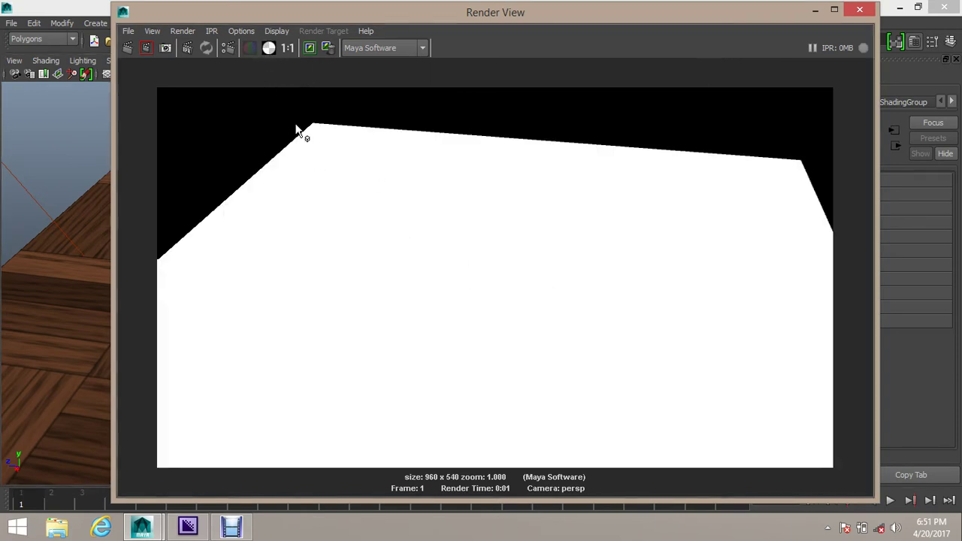
click(249, 48)
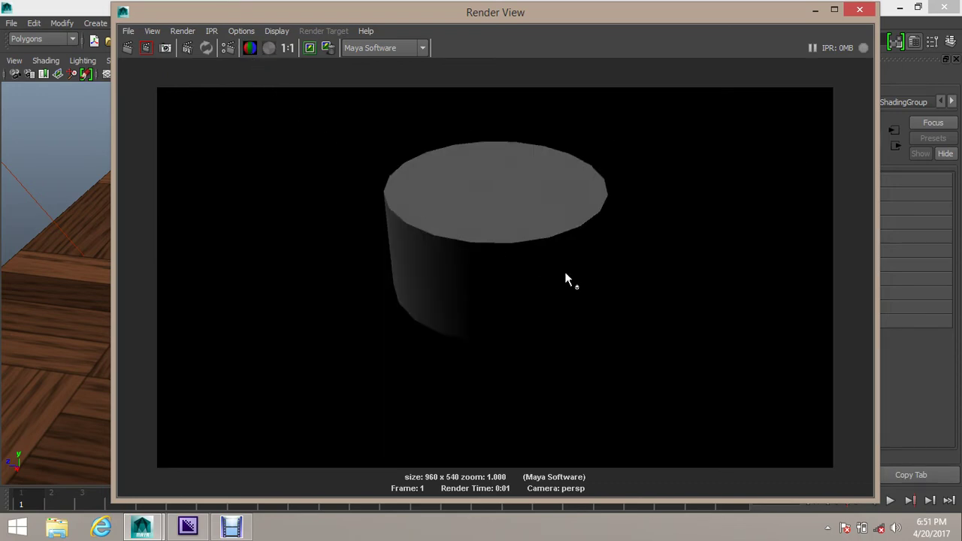
click(816, 10)
Extrude all faces of the parquet plane downward with a local Z translation of about -0.045 to give it thickness.
alt+drag(354, 269, 500, 322)
click(509, 292)
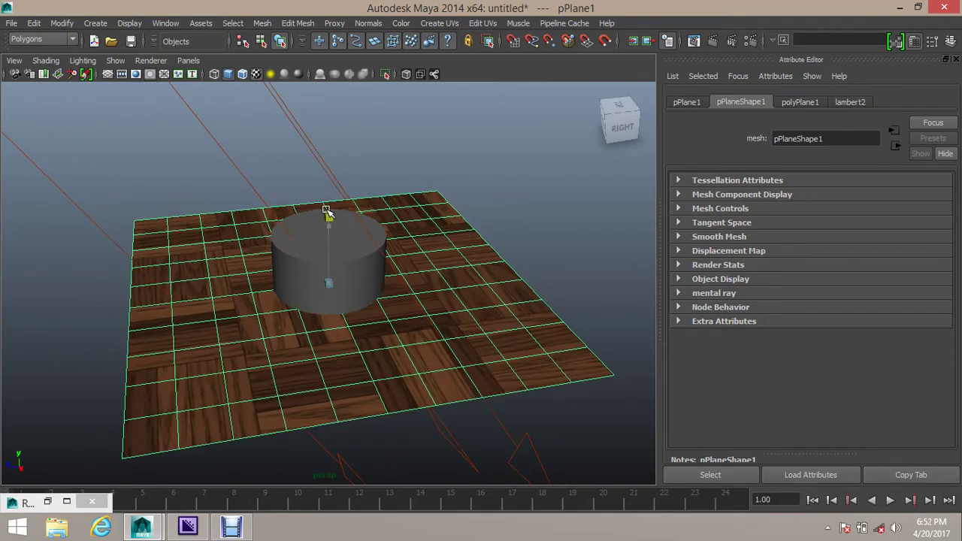
alt+drag(427, 276, 442, 251)
scroll(372, 263, up, 5)
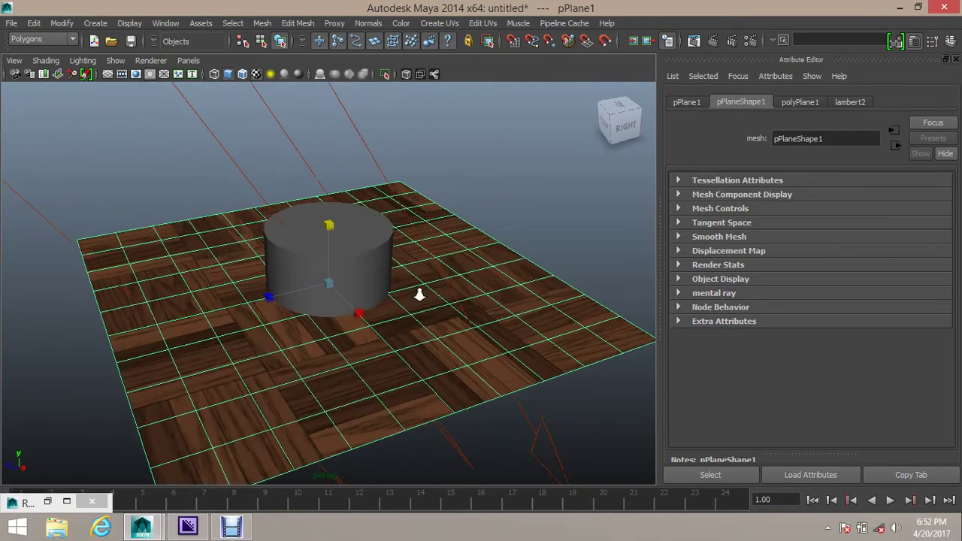
alt+drag(393, 303, 437, 311)
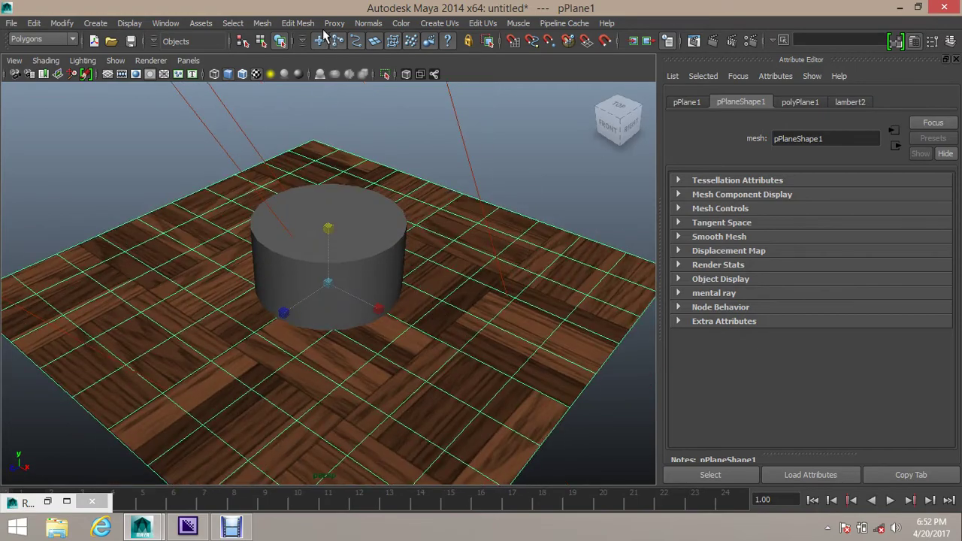
click(290, 23)
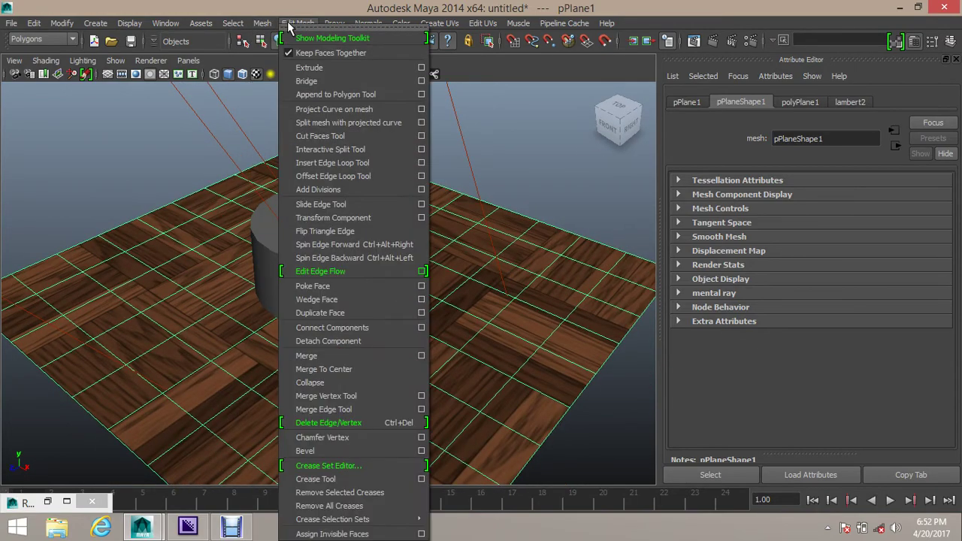
click(308, 68)
alt+drag(318, 251, 270, 244)
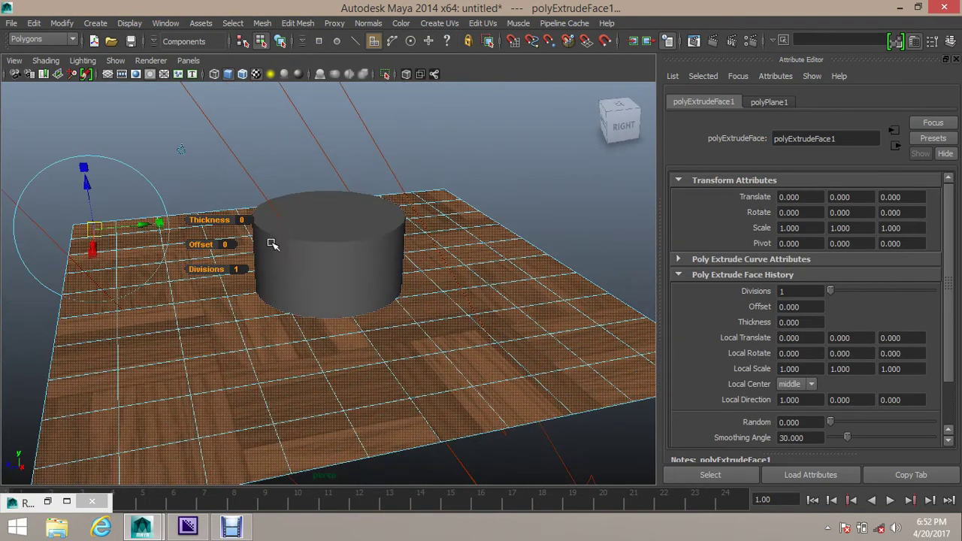
drag(91, 177, 91, 201)
key(ctrl+z)
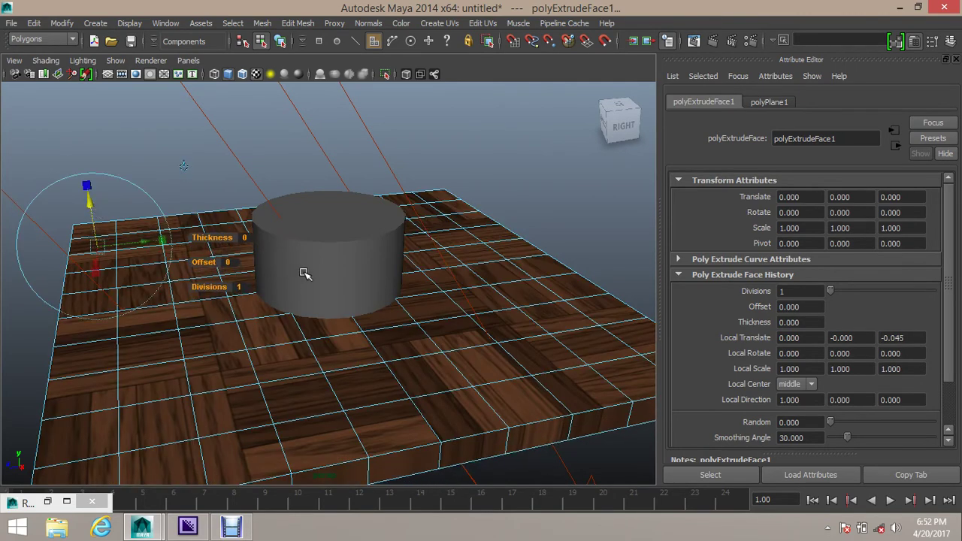
Return the extruded plane from component editing to Object Mode.
alt+drag(404, 285, 402, 286)
right_click(468, 280)
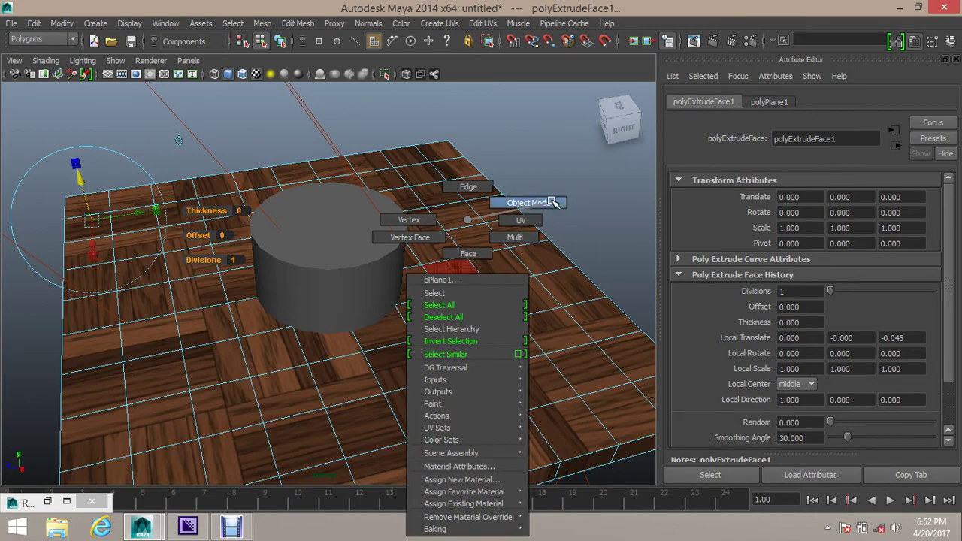
click(528, 203)
alt+drag(425, 280, 504, 290)
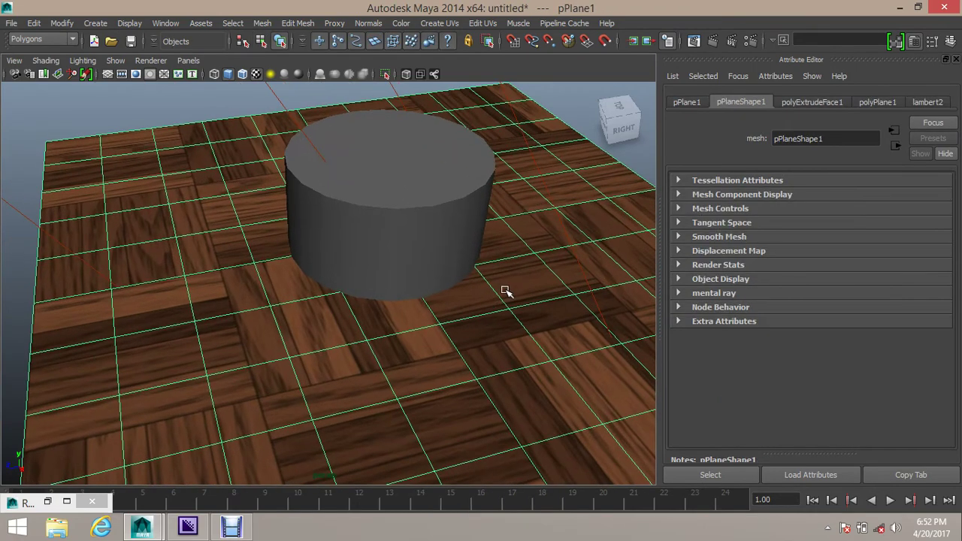
Render the extruded plane, set the directional light's intensity to 2 and render the scene again.
click(713, 40)
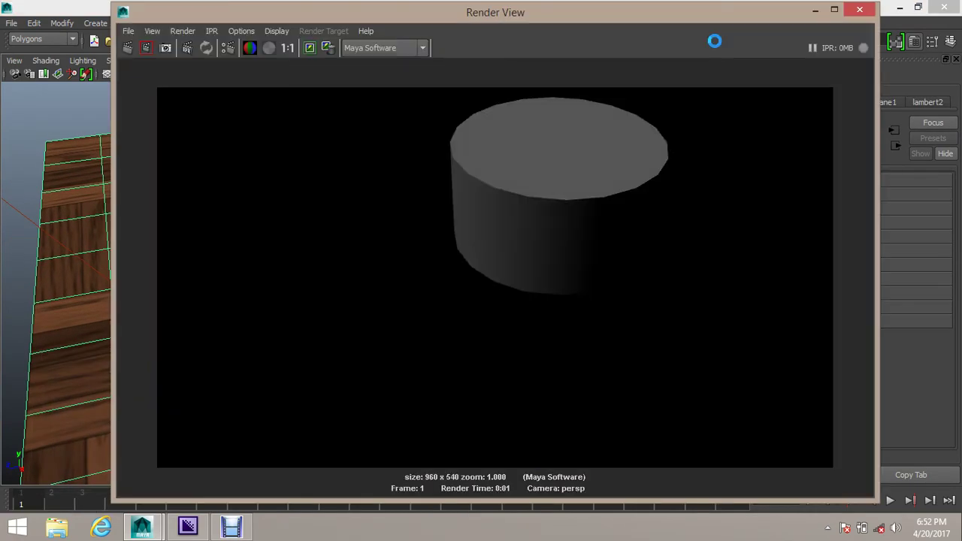
click(815, 12)
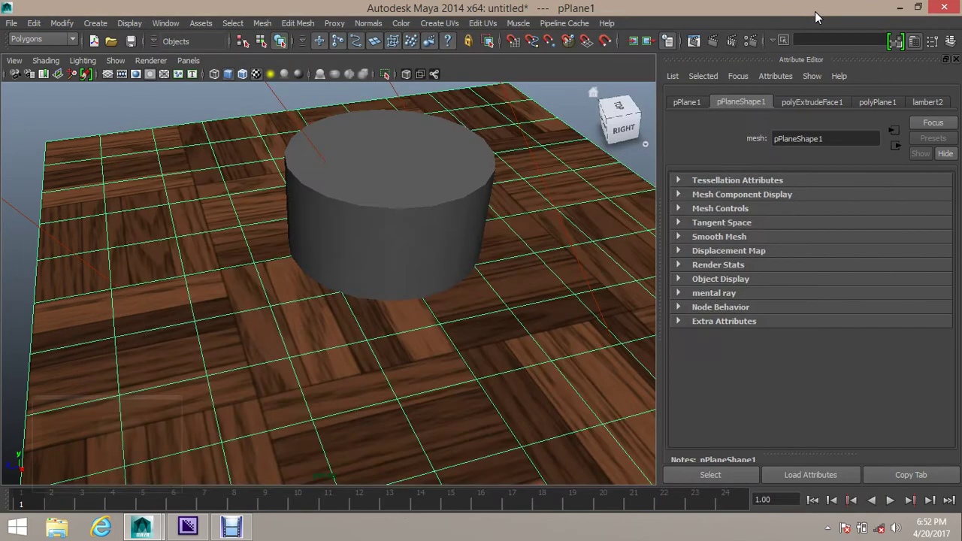
scroll(389, 274, down, 5)
alt+drag(386, 275, 361, 201)
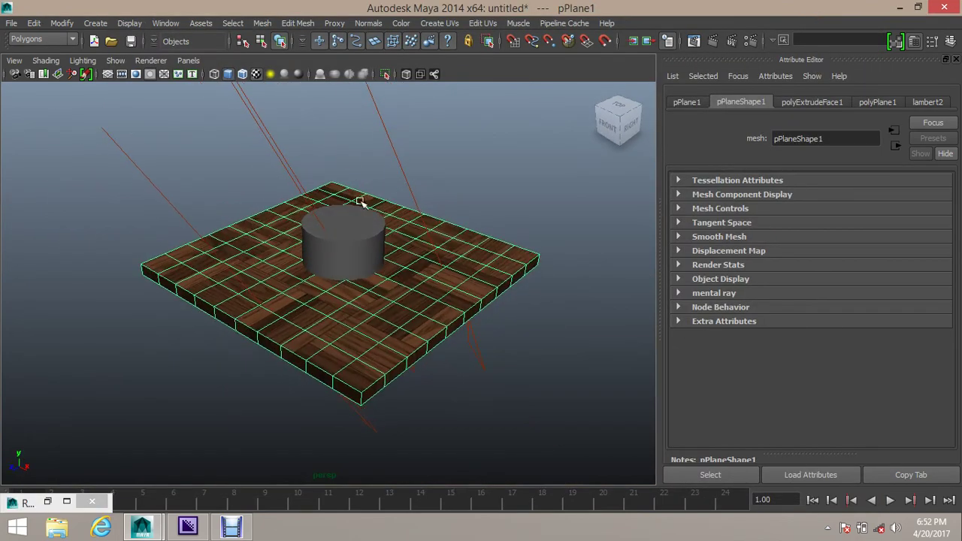
click(387, 123)
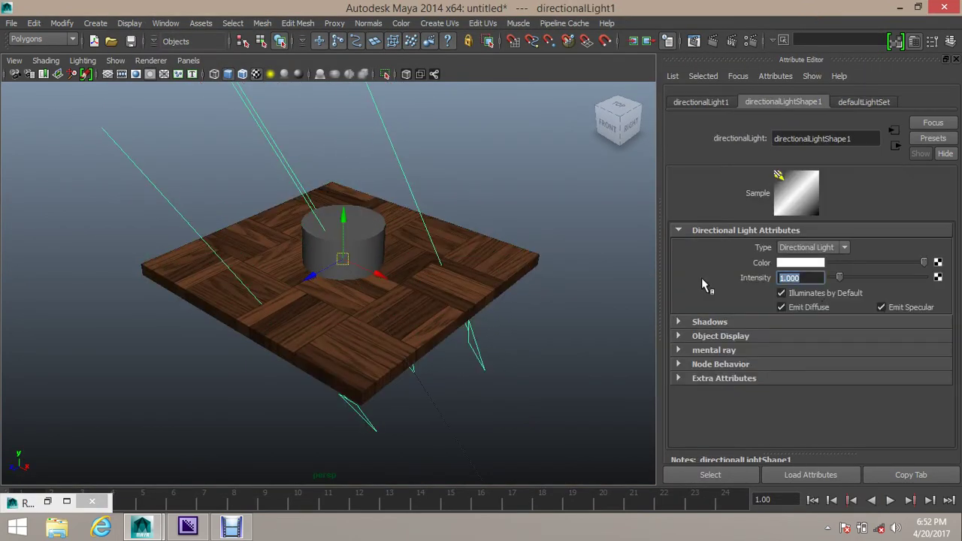
text(2)
key(Return)
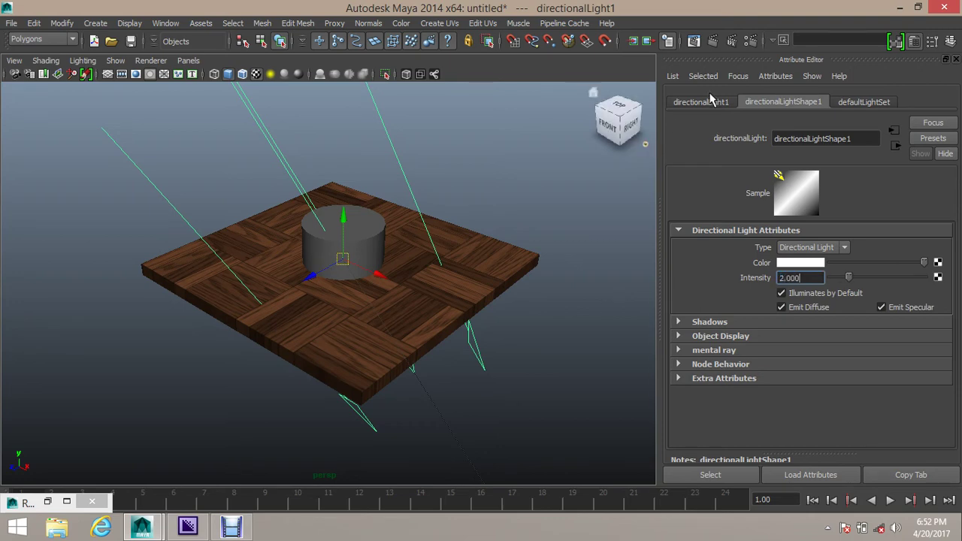
click(715, 42)
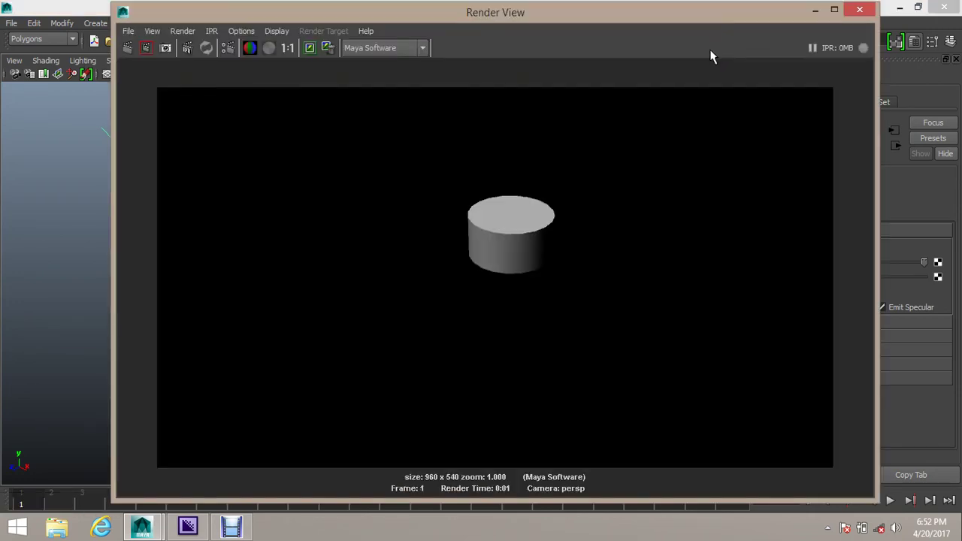
Render the plane and cylinder with mental ray instead of Maya Software and close the render window.
click(390, 55)
click(381, 100)
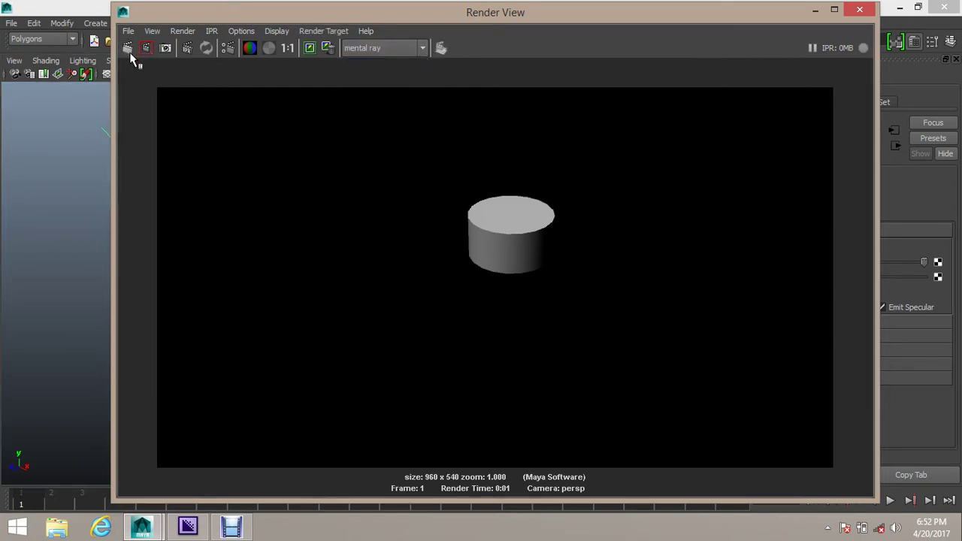
click(129, 53)
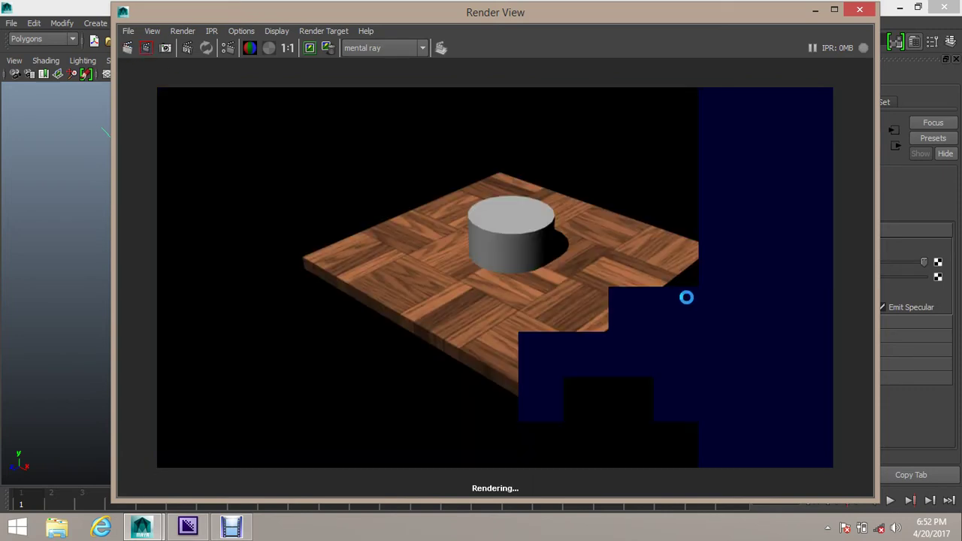
click(861, 10)
Undo the light intensity change and the extrusion of the parquet plane.
scroll(451, 301, up, 5)
alt+drag(498, 318, 365, 315)
alt+drag(475, 327, 440, 315)
scroll(408, 296, up, 5)
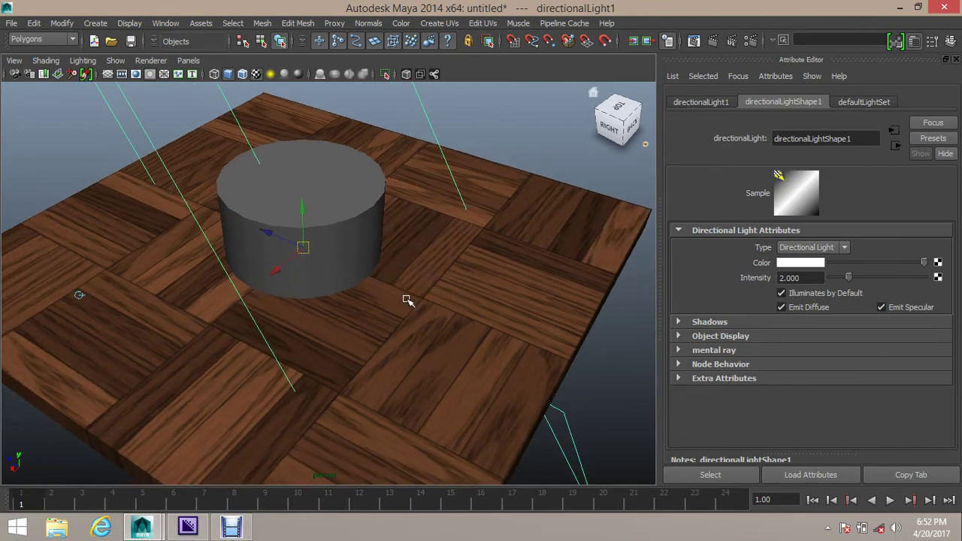
scroll(398, 305, down, 2)
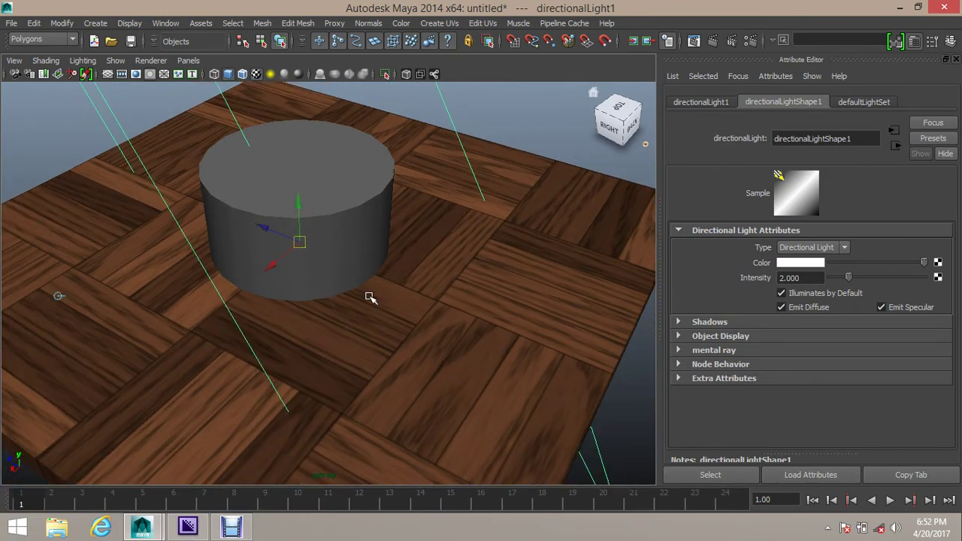
key(ctrl+z)
key(ctrl+z)
key(ctrl+z)
key(ctrl+z)
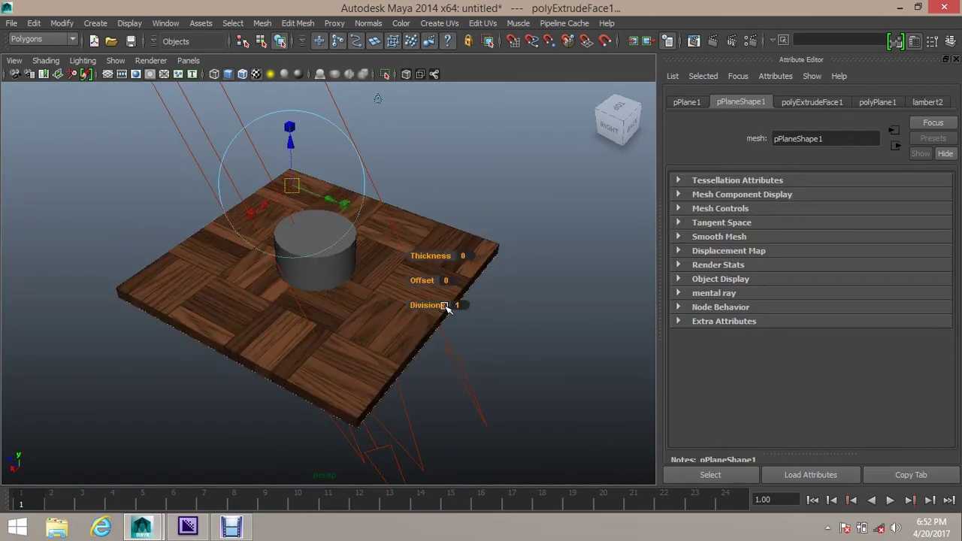
key(ctrl+z)
key(ctrl+z)
key(ctrl+z)
Delete the cylinder from the parquet plane.
right_drag(312, 264, 367, 230)
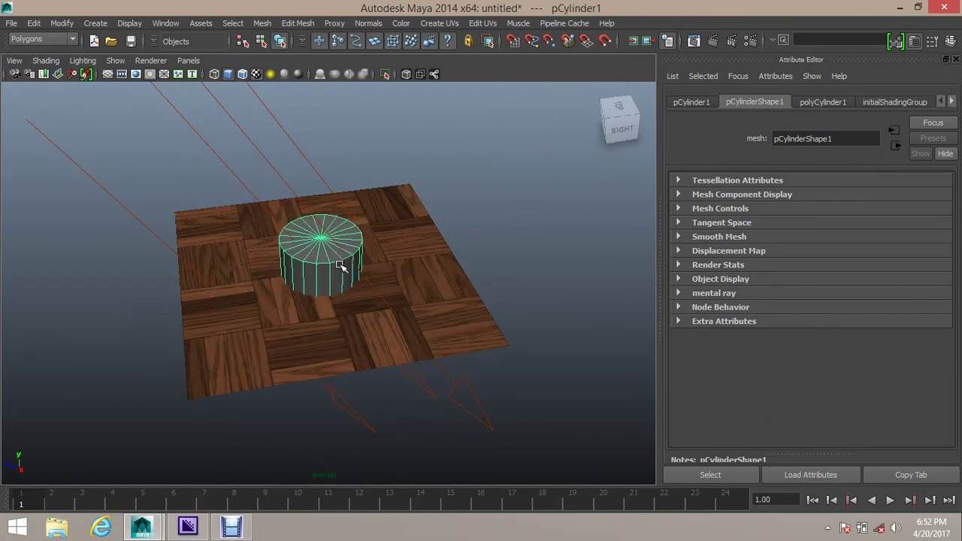
key(Delete)
Render a close-up of the parquet plane with mental ray and close the render window.
alt+drag(350, 290, 298, 275)
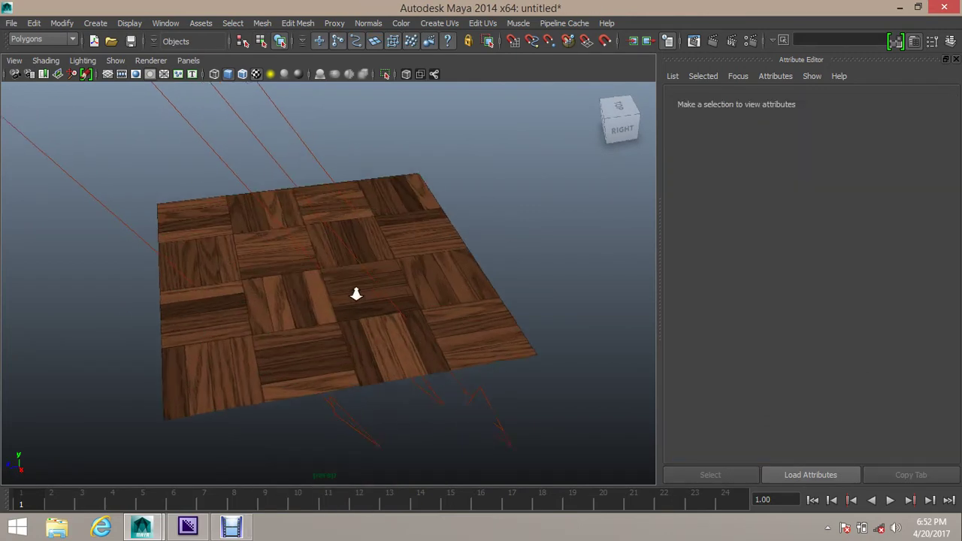
alt+right_drag(299, 276, 432, 315)
alt+drag(431, 316, 395, 303)
alt+right_drag(395, 303, 451, 320)
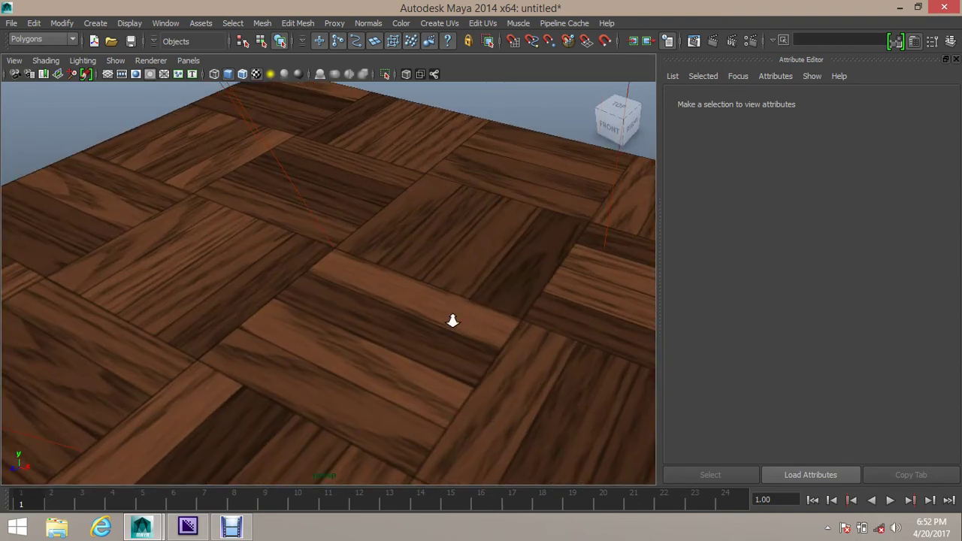
alt+drag(451, 320, 413, 303)
click(694, 40)
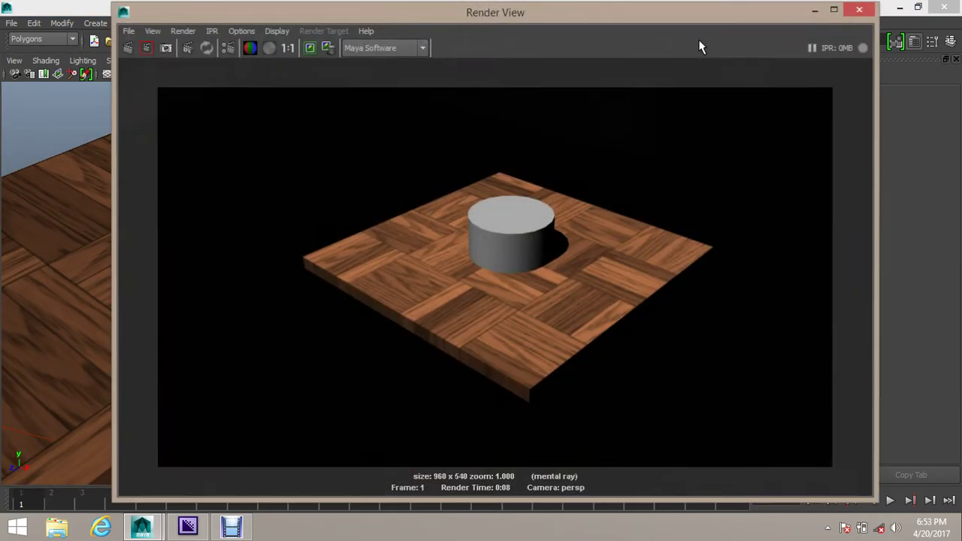
click(361, 49)
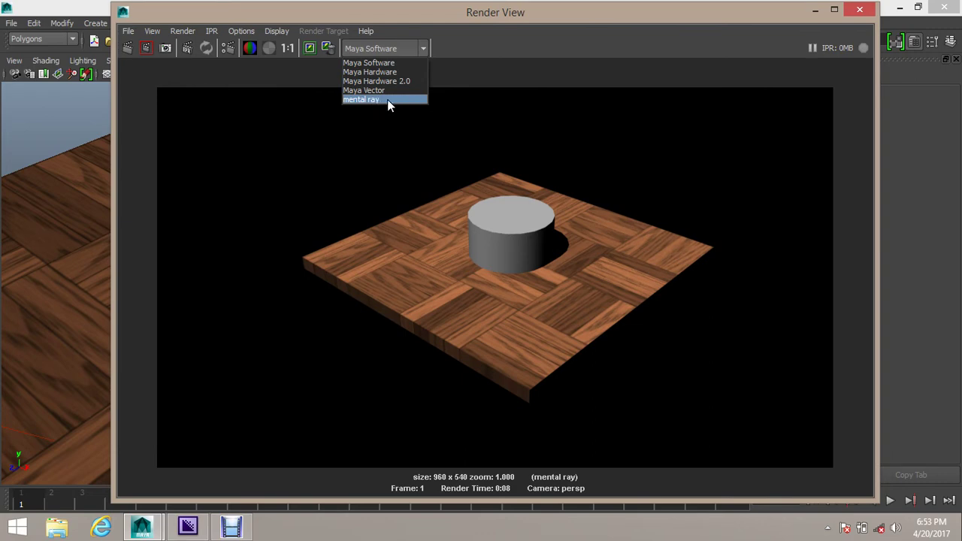
click(384, 100)
click(128, 50)
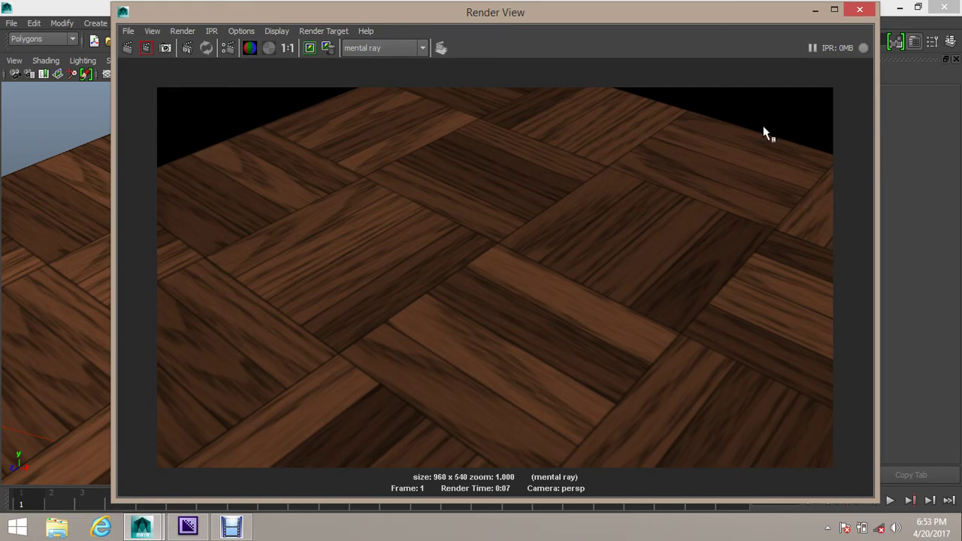
click(815, 11)
scroll(551, 185, down, 5)
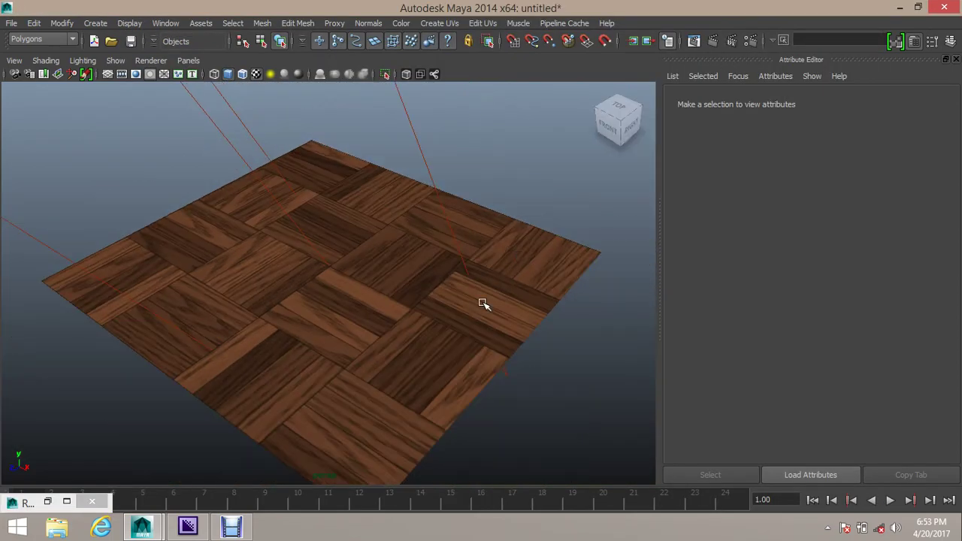
click(45, 504)
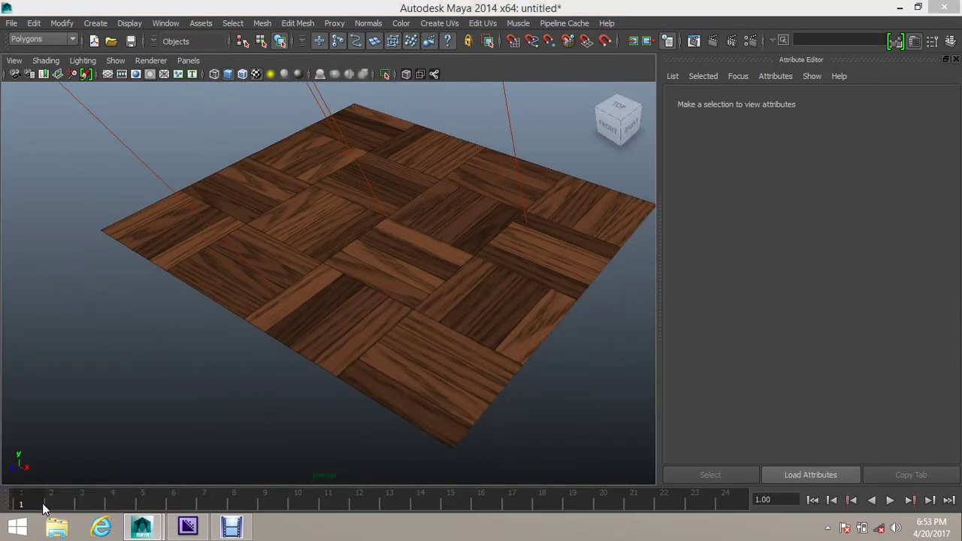
click(859, 9)
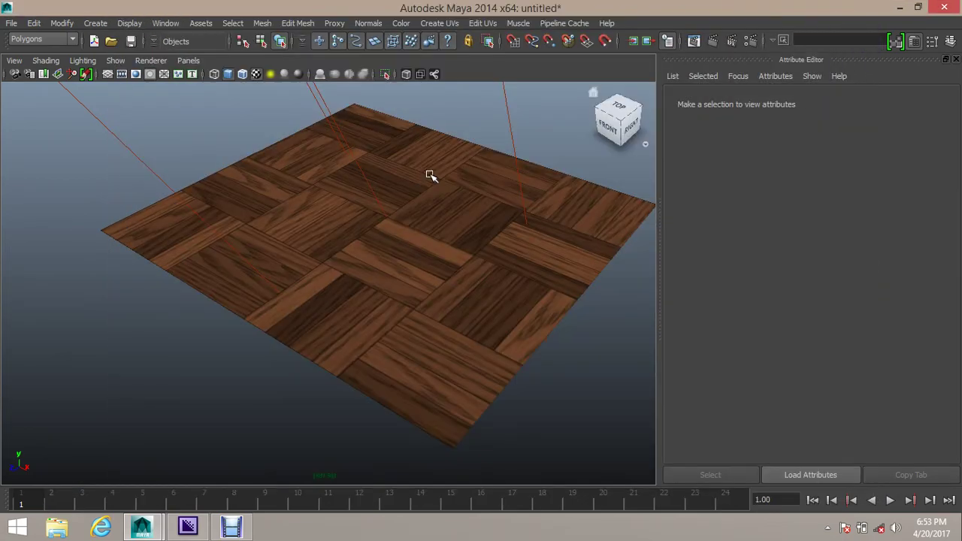
Show the Hypershade beside the perspective view and space out the lambert2 and file1 nodes.
key(space)
click(396, 265)
drag(146, 367, 137, 357)
drag(211, 342, 214, 357)
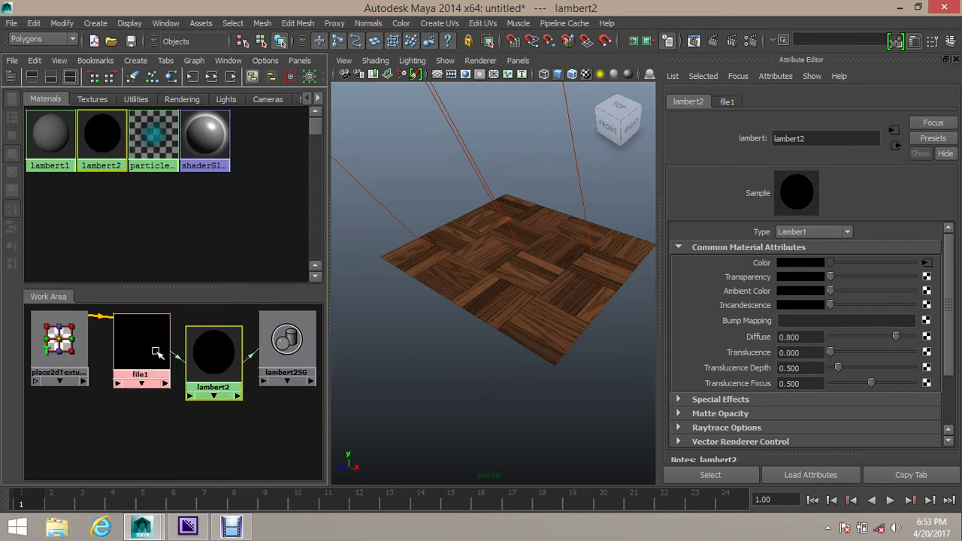
click(135, 344)
drag(136, 344, 97, 317)
click(58, 359)
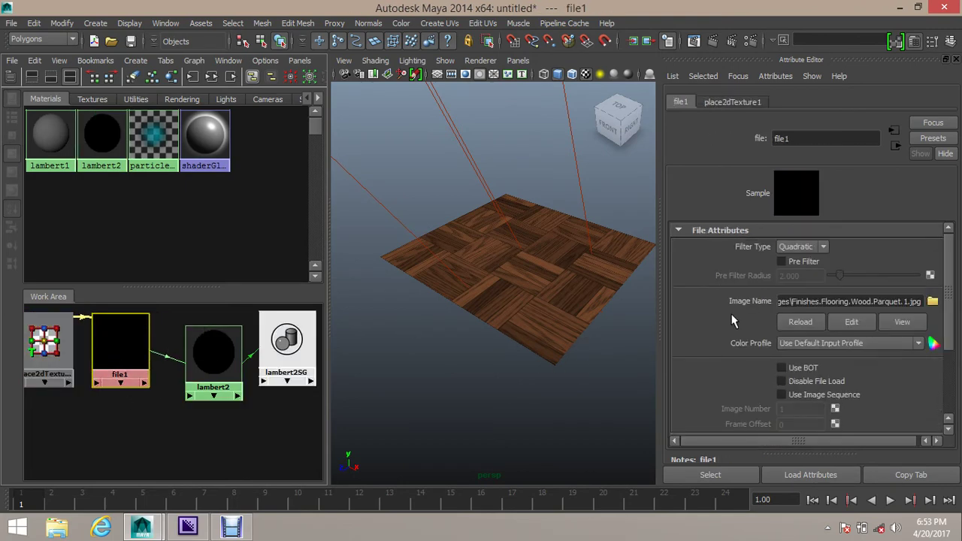
Duplicate the file1 texture with its shading network and place the copied nodes beneath the originals.
mouse_move(125, 359)
mouse_down()
mouse_move(145, 354)
mouse_move(126, 352)
mouse_up()
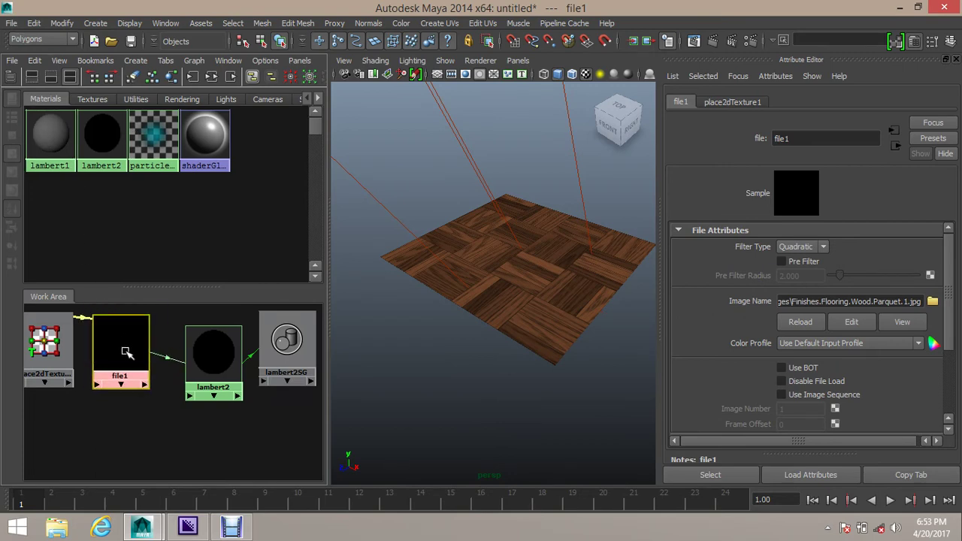
click(35, 61)
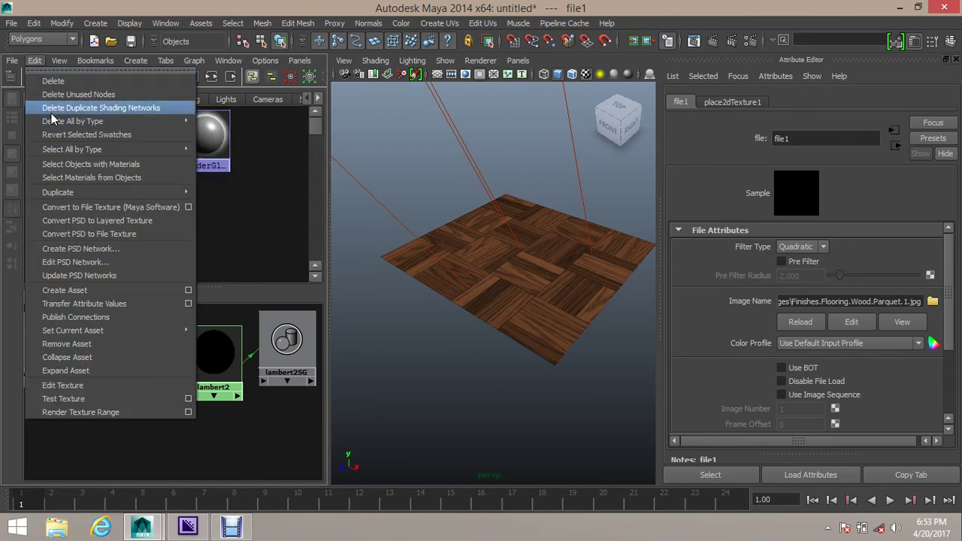
mouse_move(68, 195)
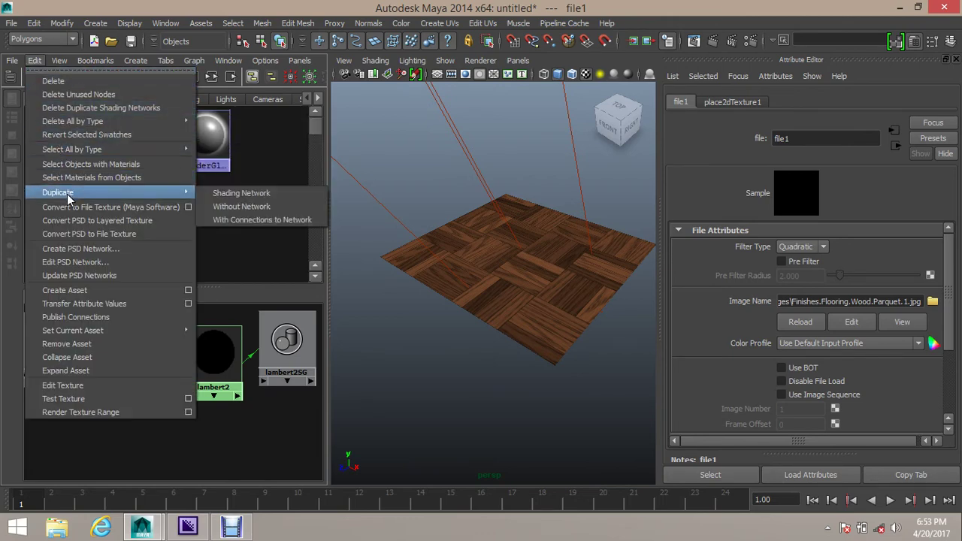
click(241, 193)
drag(109, 338, 128, 438)
drag(61, 358, 67, 447)
drag(113, 344, 118, 337)
drag(130, 439, 133, 442)
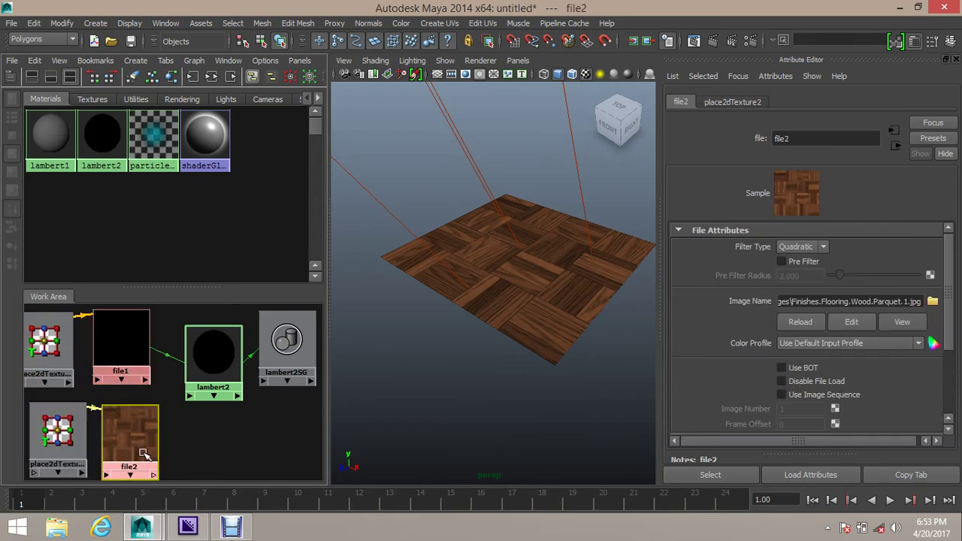
Load Finishes.Flooring.Wood.Parquet.jpg from the sourceimages folder as the image of the file2 texture.
click(932, 301)
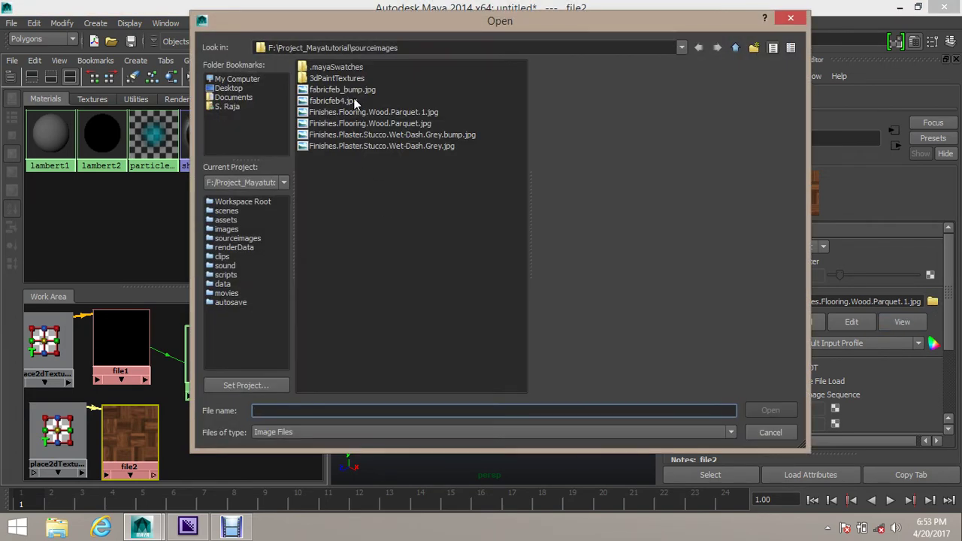
click(351, 91)
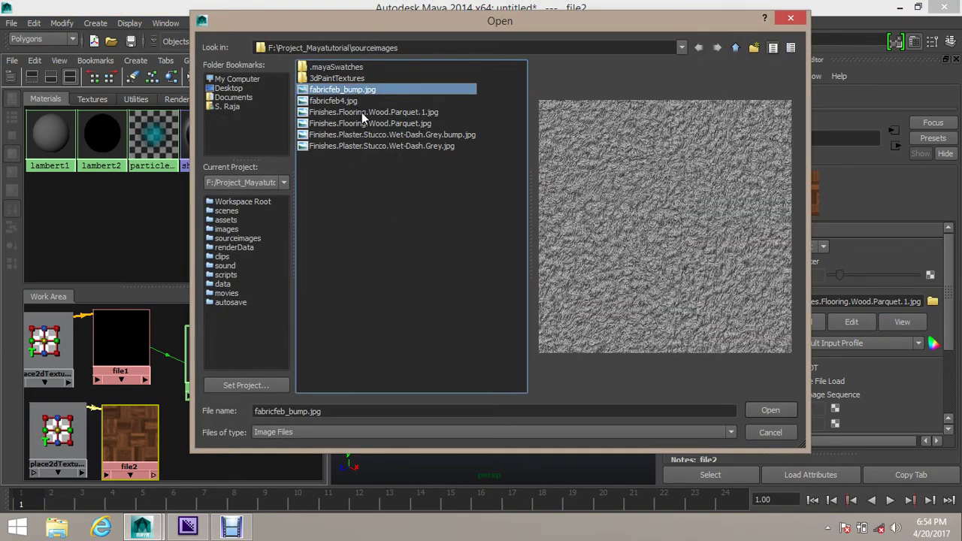
click(362, 113)
click(376, 124)
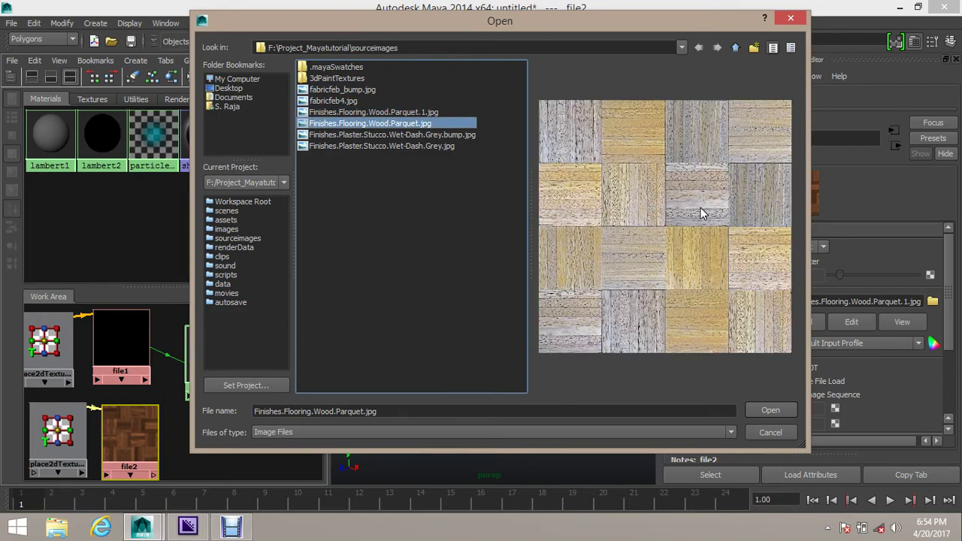
click(771, 411)
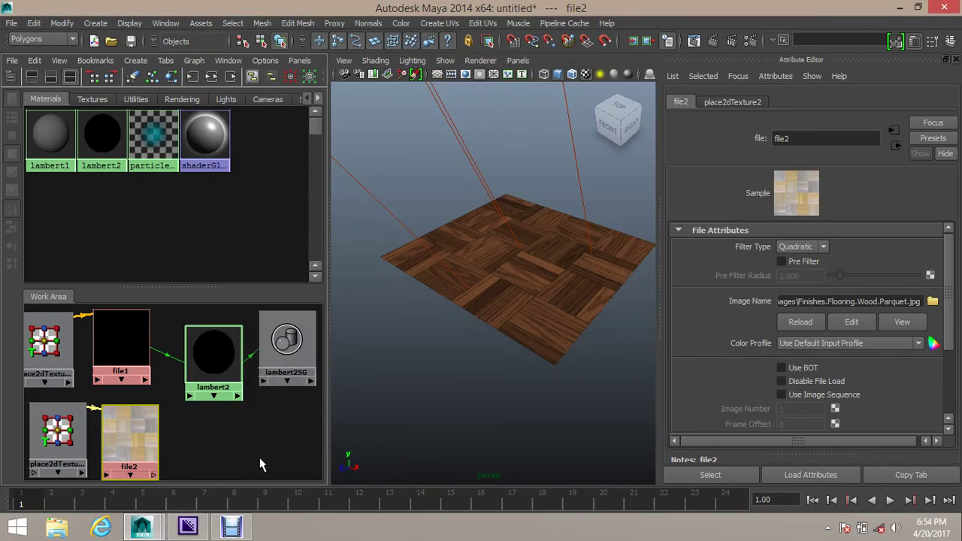
Connect the file2 texture to the bump map input of the lambert2 material.
click(128, 346)
drag(210, 360, 217, 359)
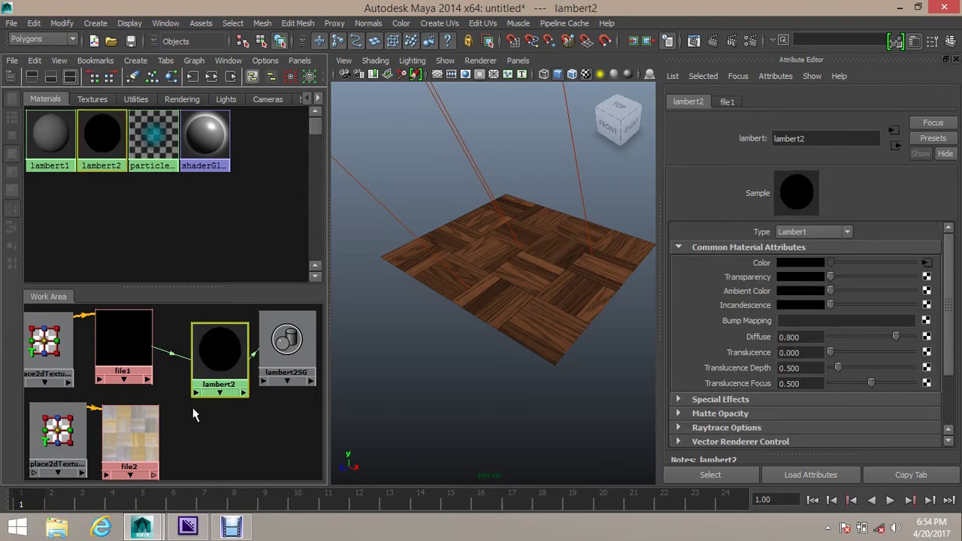
click(132, 437)
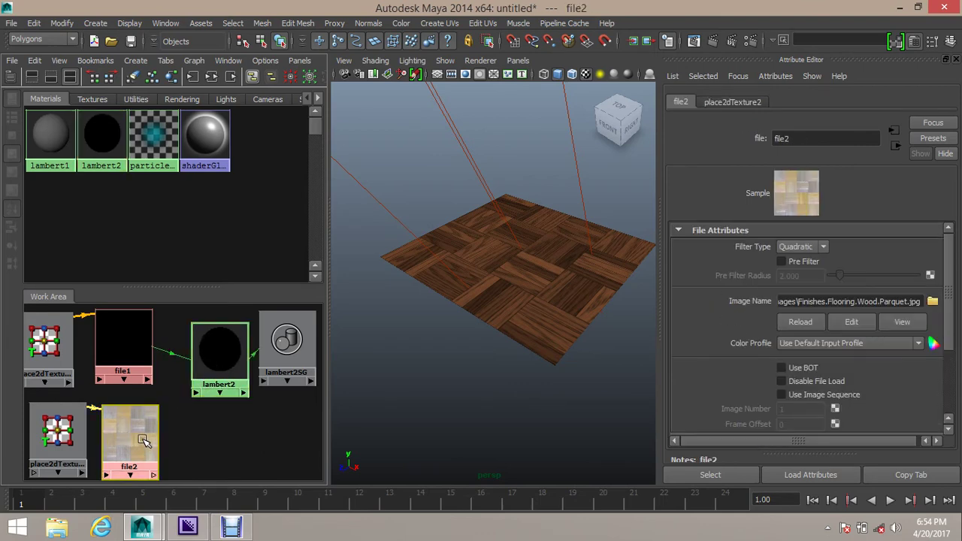
click(218, 353)
middle_drag(139, 439, 215, 355)
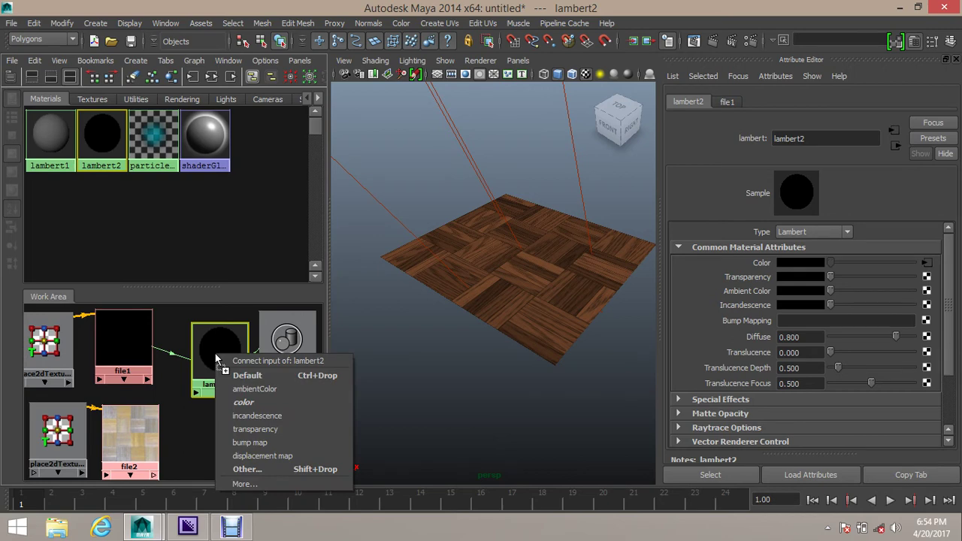
click(255, 441)
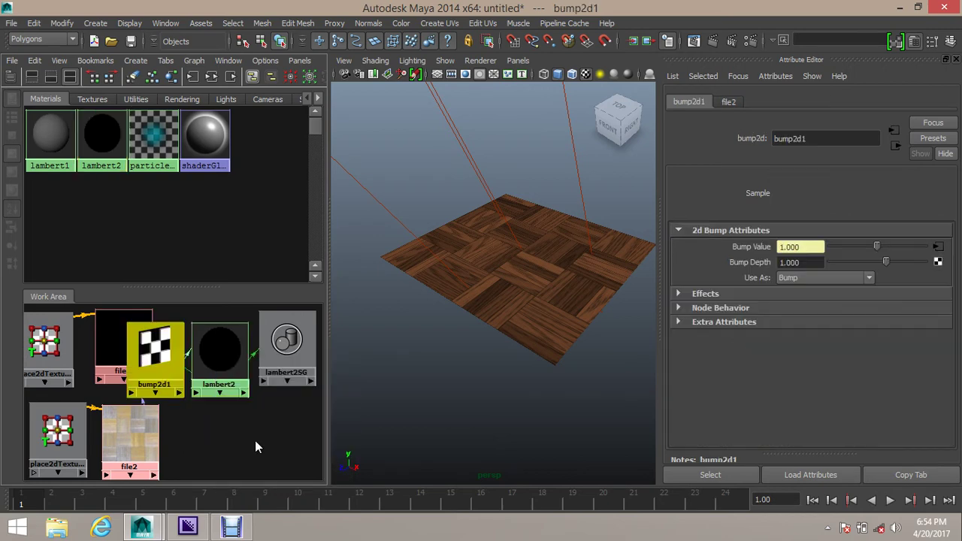
alt+drag(483, 328, 481, 281)
scroll(481, 309, up, 10)
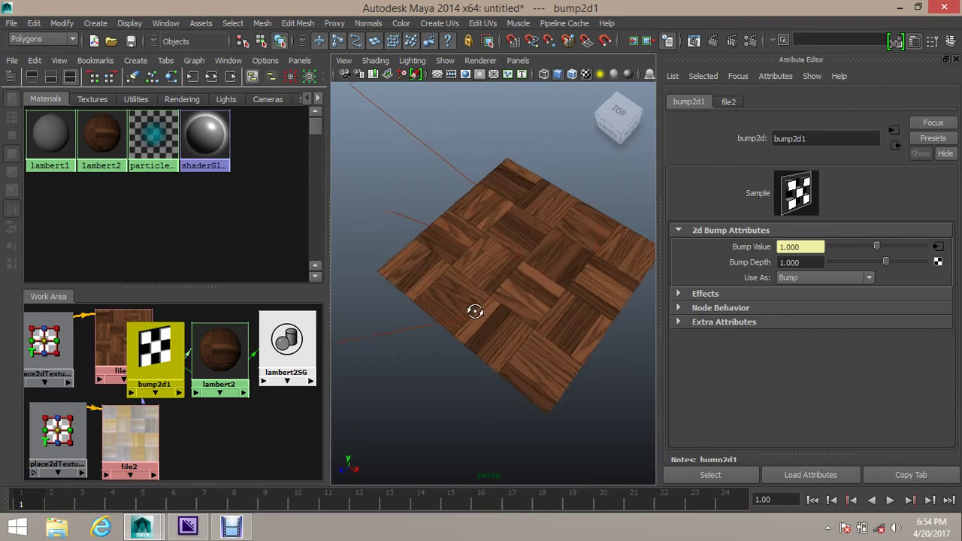
Render the parquet plane with the bump map from a low close-up perspective view.
scroll(508, 323, down, 10)
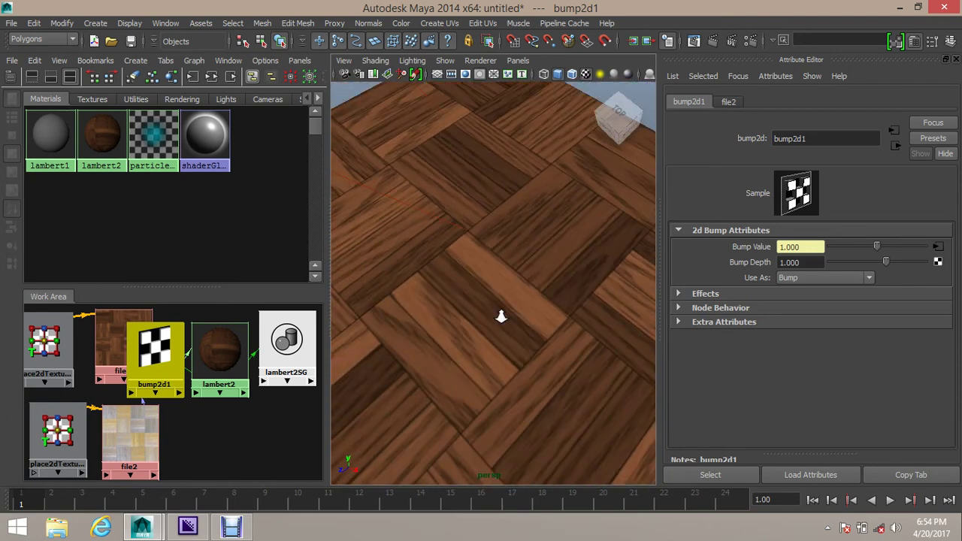
alt+drag(468, 311, 539, 329)
scroll(479, 286, up, 3)
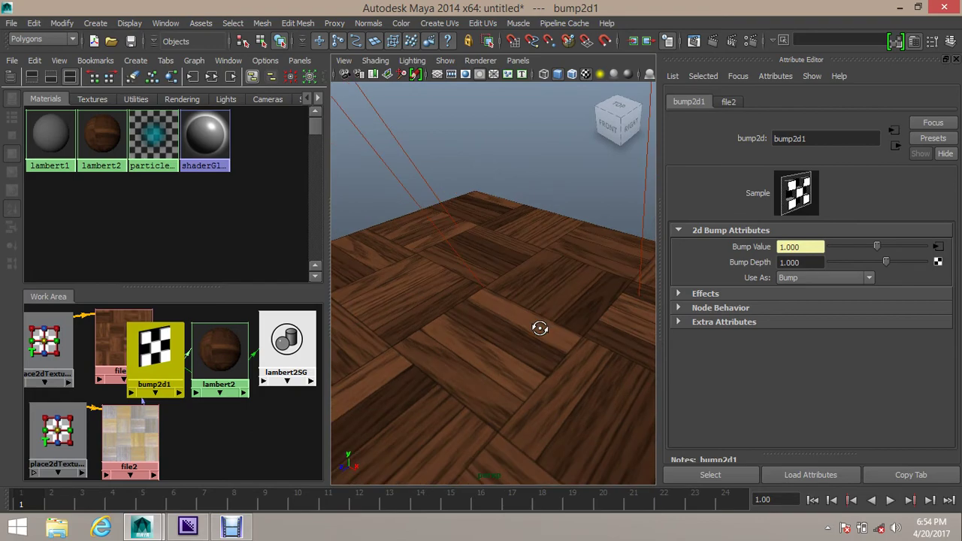
click(716, 43)
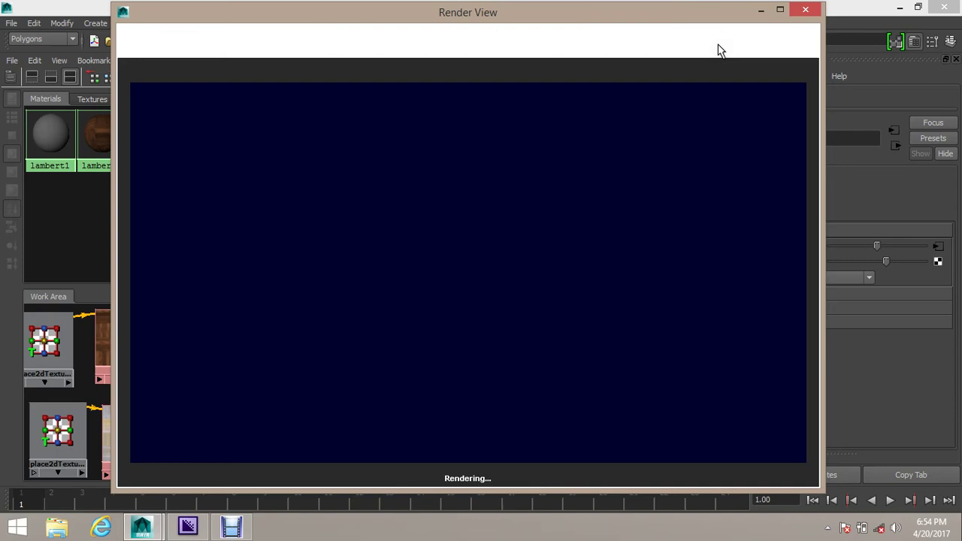
click(760, 10)
Set the bump depth of bump2d1 to 0.050 and render the plane again.
click(798, 264)
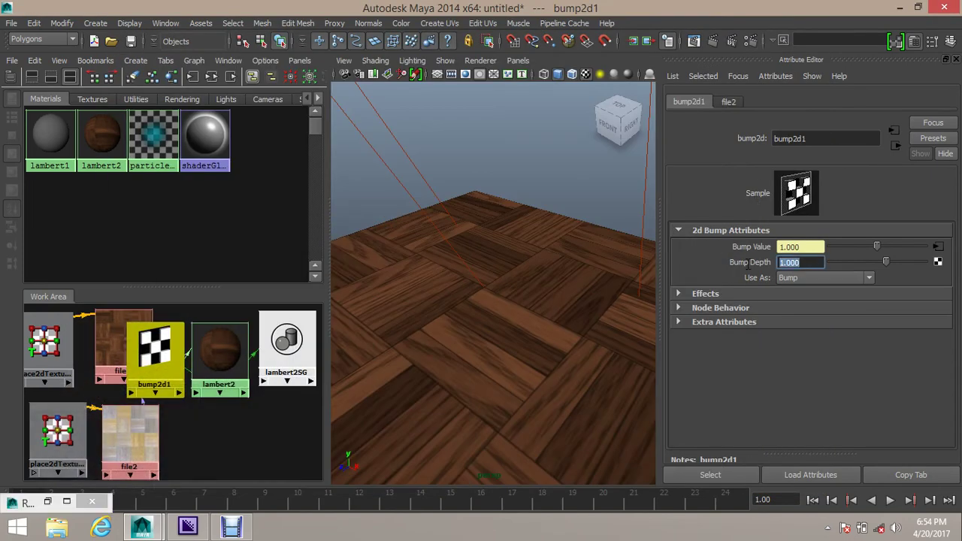
text(0.050)
key(Return)
click(693, 41)
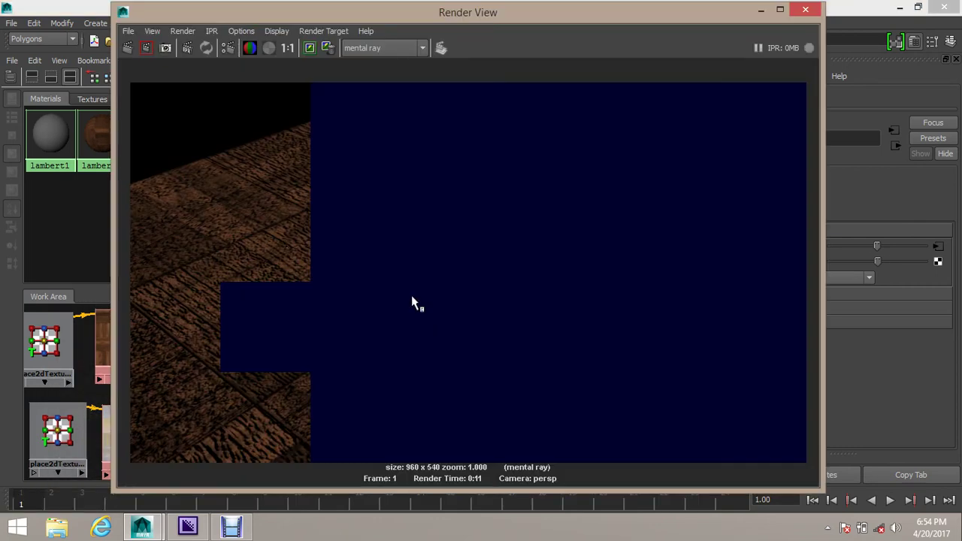
click(128, 47)
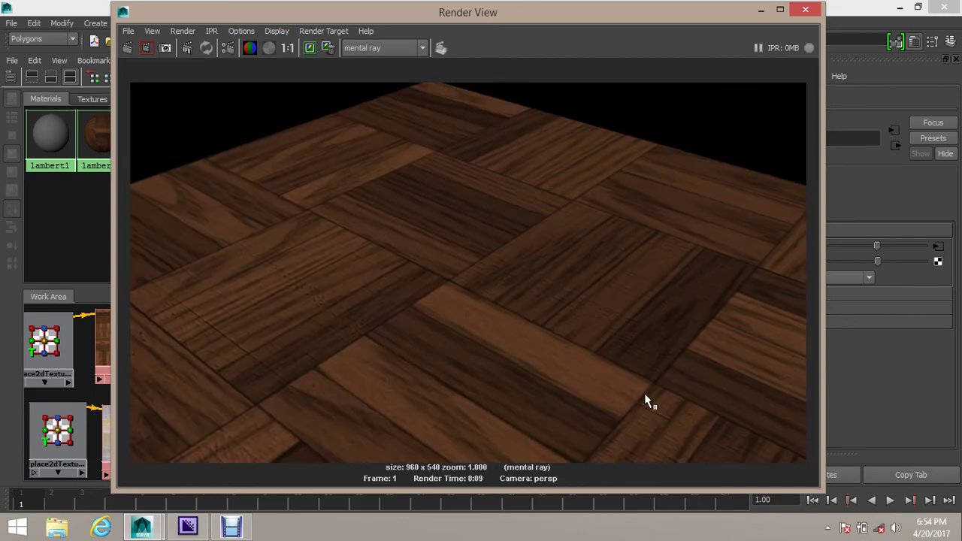
click(761, 10)
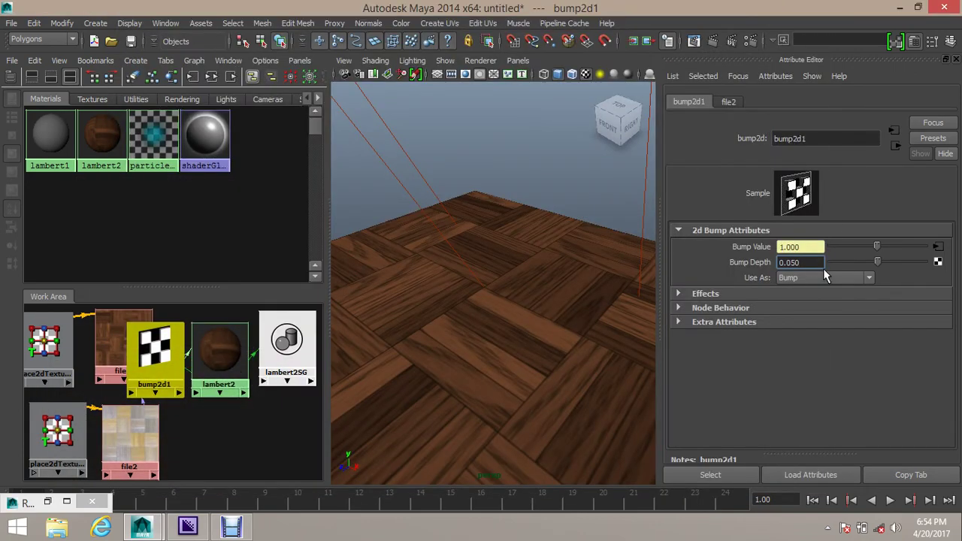
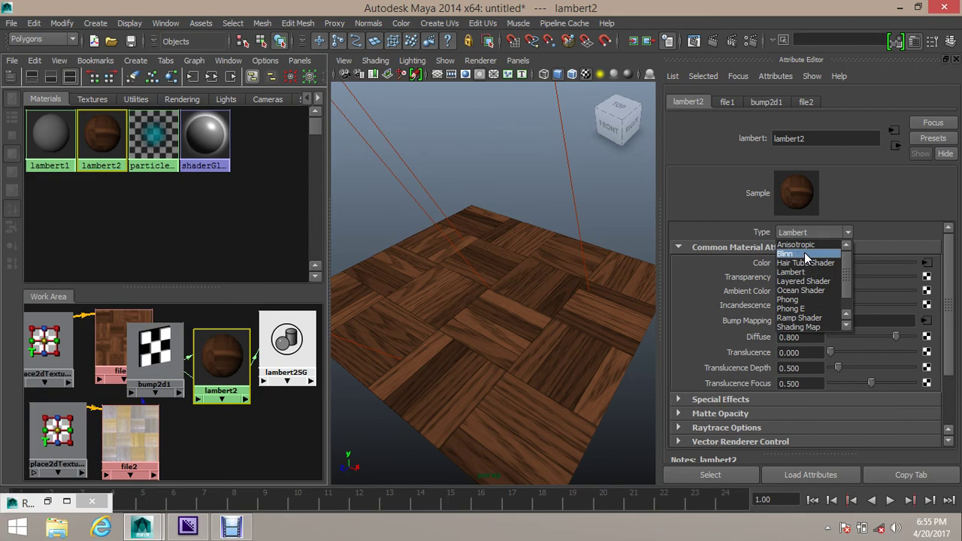
Change the lambert2 material's type to Blinn and render the plane again.
click(804, 253)
scroll(538, 323, up, 5)
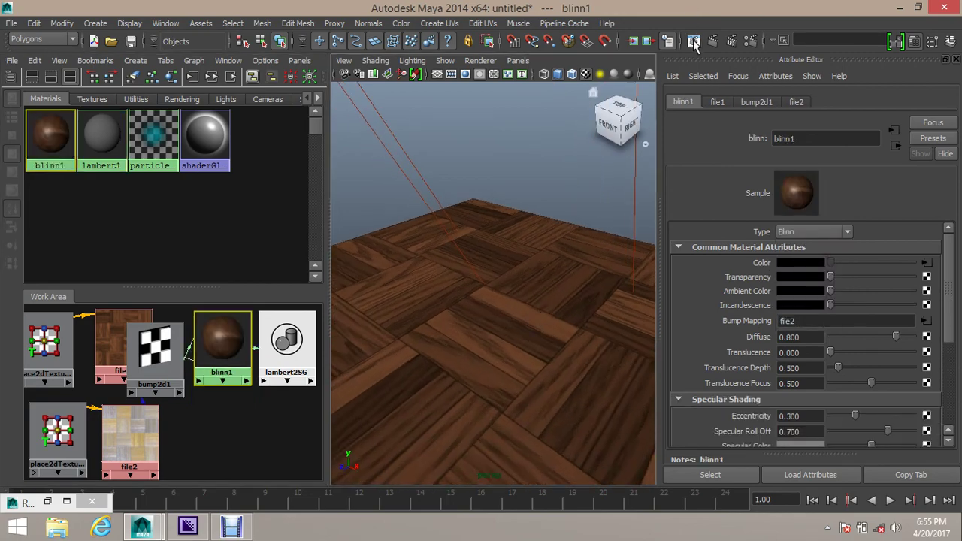
click(694, 40)
click(128, 48)
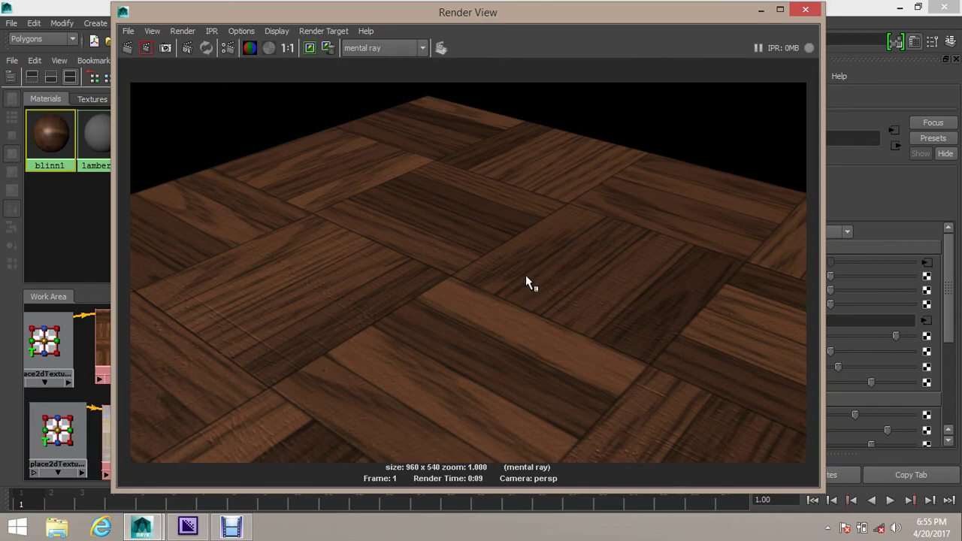
click(761, 10)
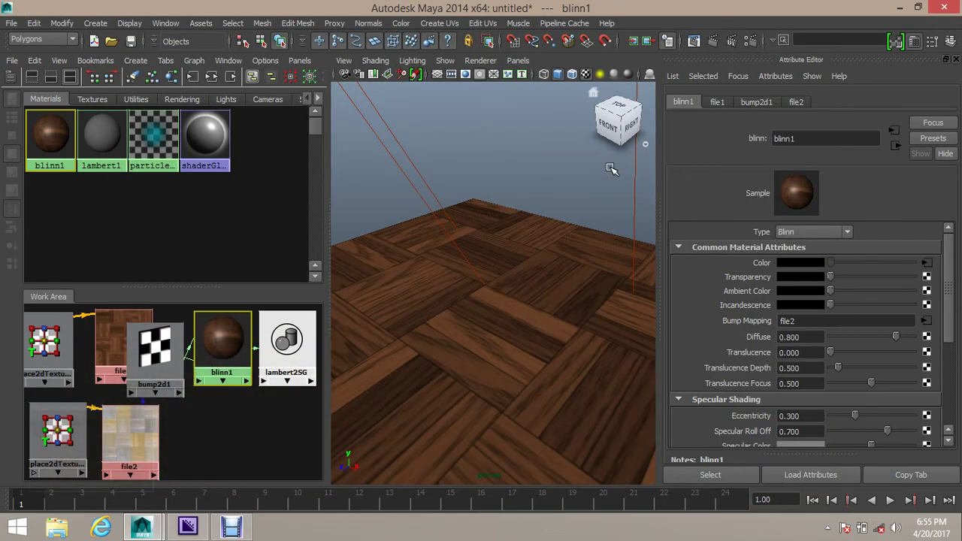
Create an image based lighting environment in the mental ray indirect lighting render settings.
scroll(543, 301, down, 5)
alt+drag(543, 300, 489, 301)
scroll(526, 316, up, 4)
alt+drag(549, 326, 435, 292)
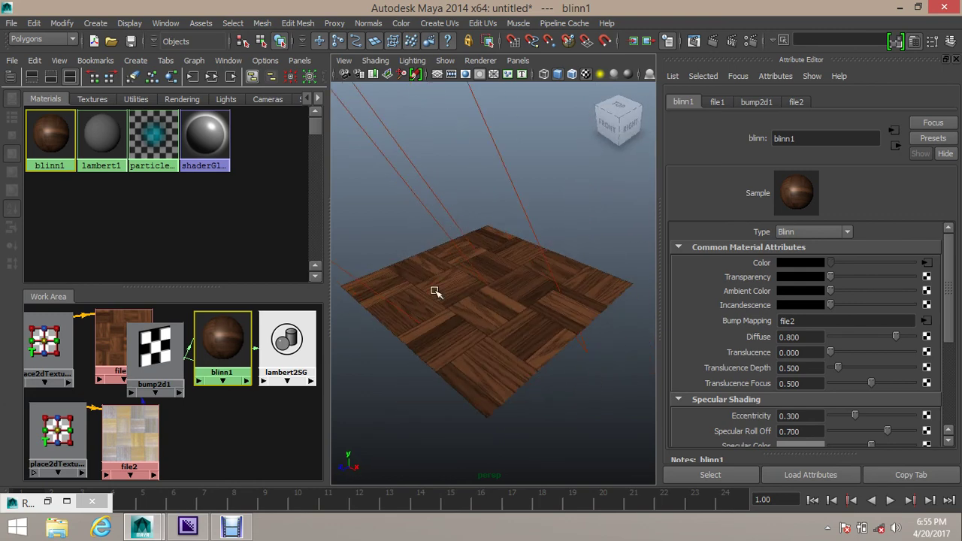
scroll(492, 315, up, 3)
alt+drag(491, 316, 513, 318)
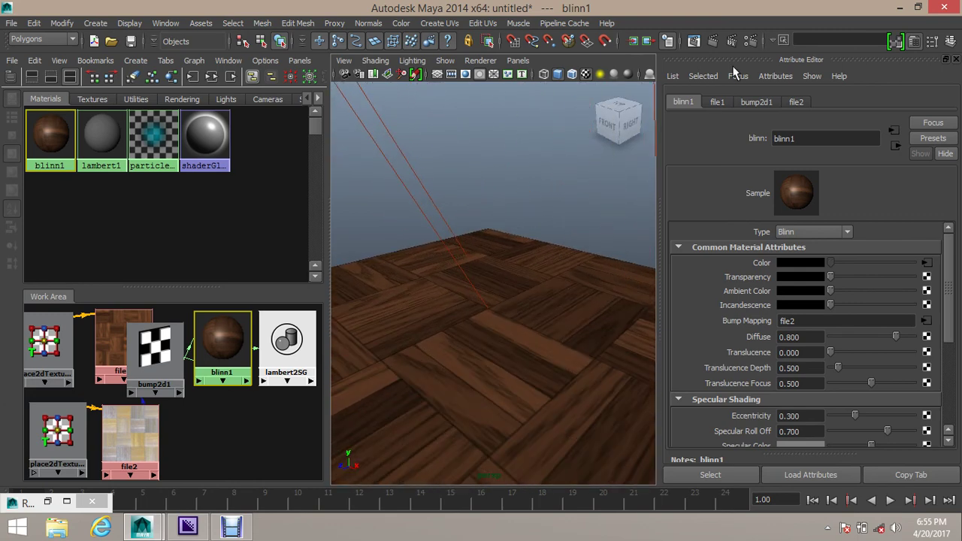
click(748, 41)
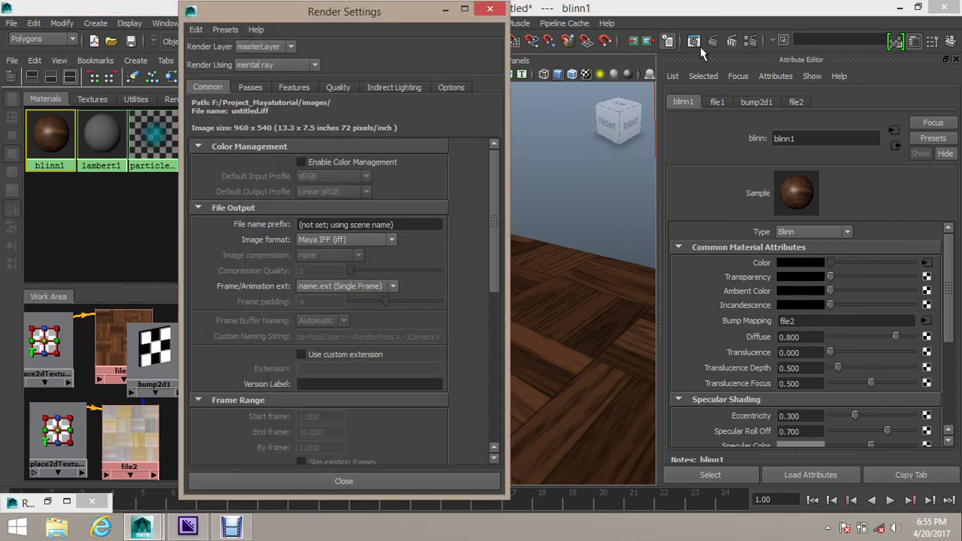
click(390, 87)
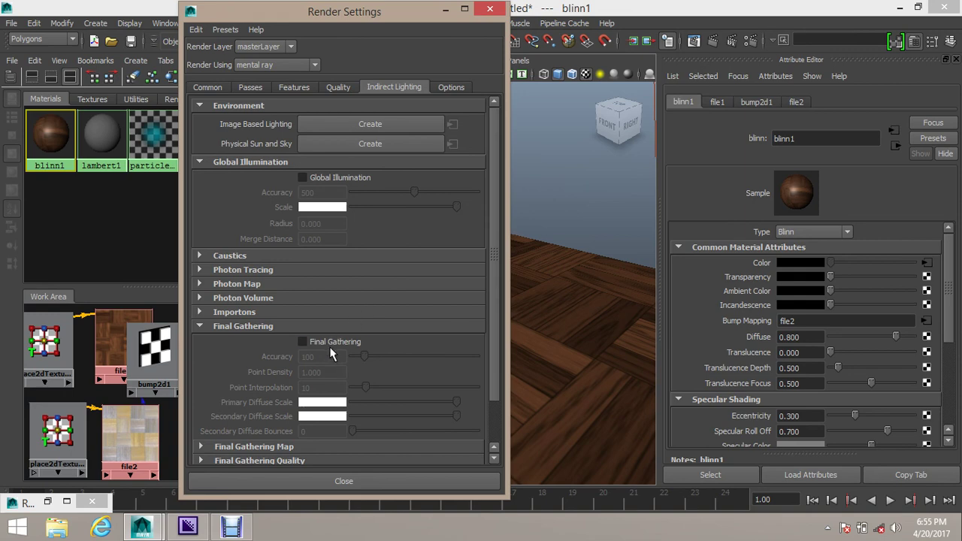
click(398, 125)
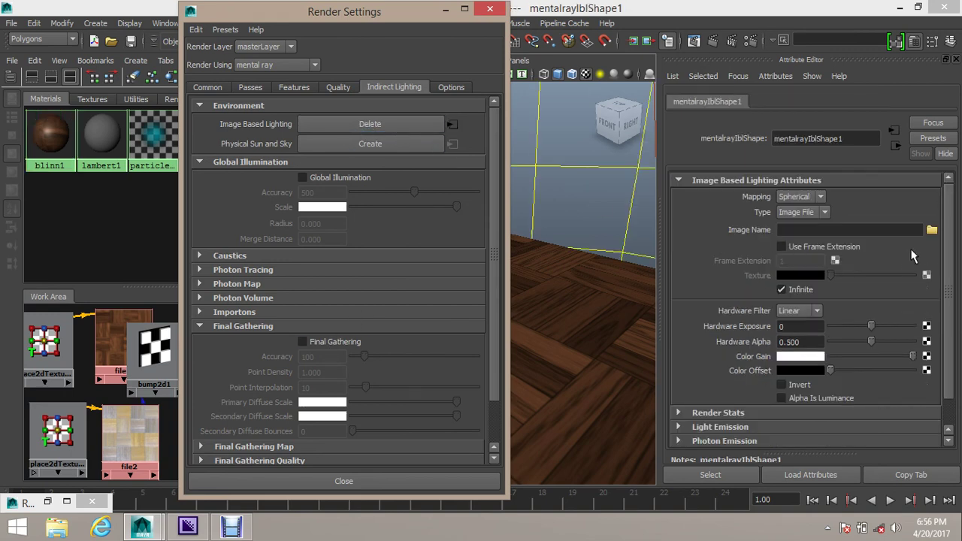
Load Finishes.Plaster.Stucco.Wet-Dash.Grey.jpg from the sourceimages folder as the image of the image based lighting node.
click(931, 230)
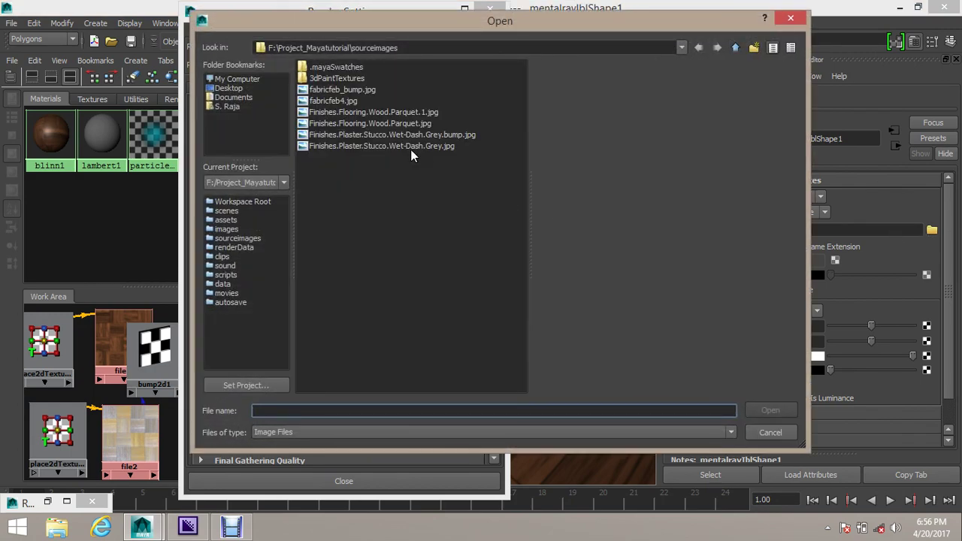
click(410, 148)
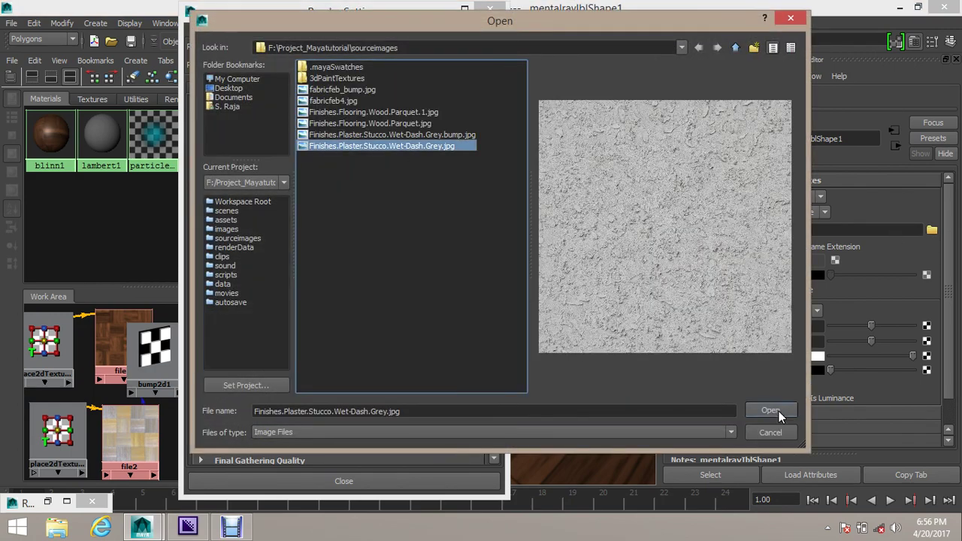
click(418, 135)
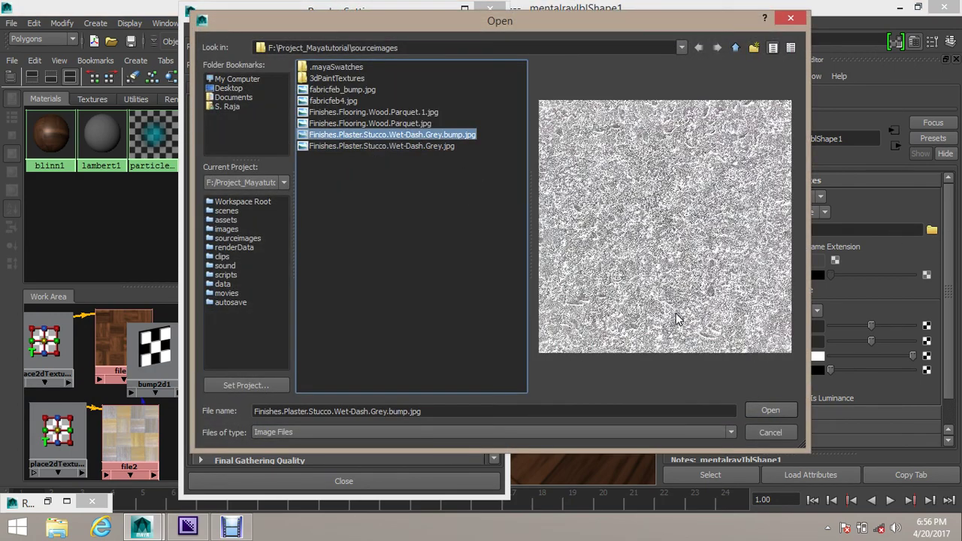
click(382, 146)
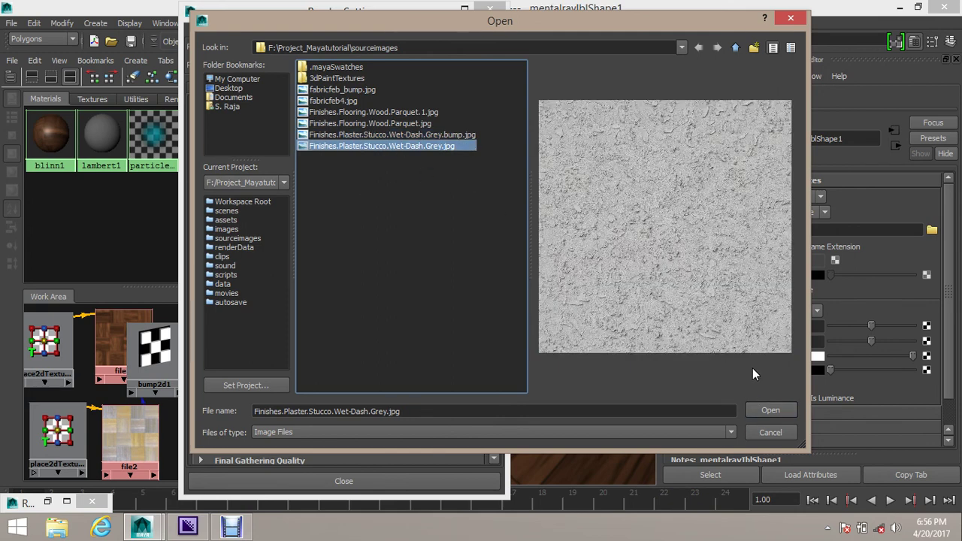
click(771, 409)
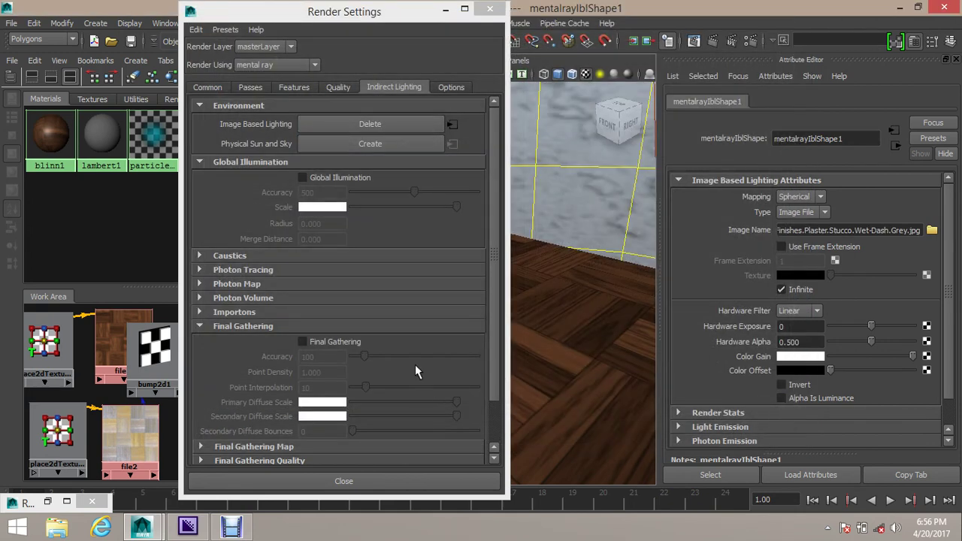
click(445, 11)
Render the parquet floor close-up with the stucco image based lighting environment.
scroll(494, 346, down, 5)
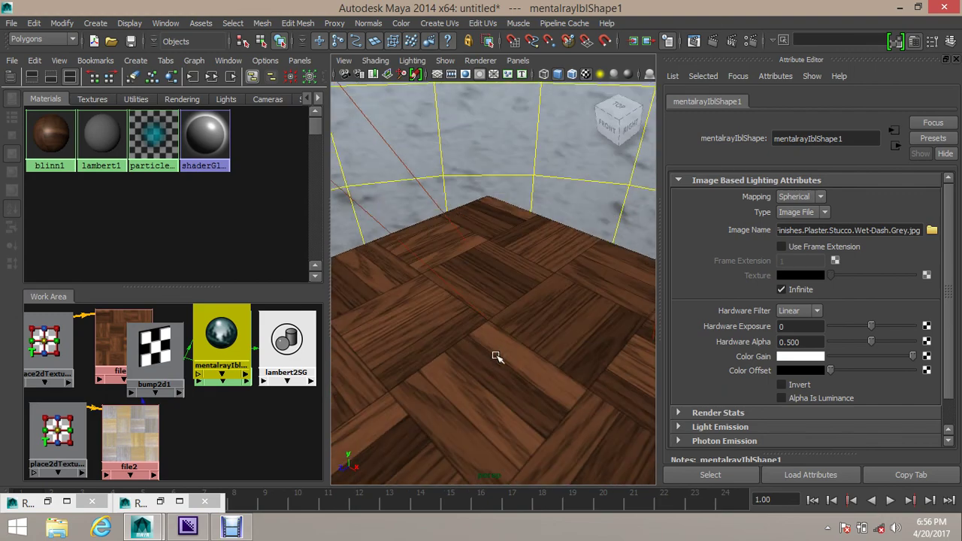
scroll(506, 268, down, 5)
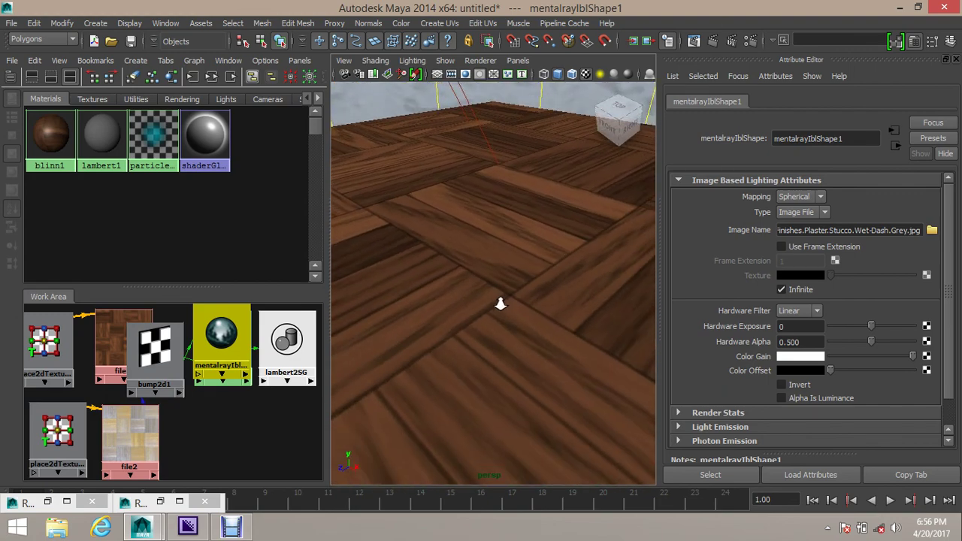
scroll(496, 323, up, 5)
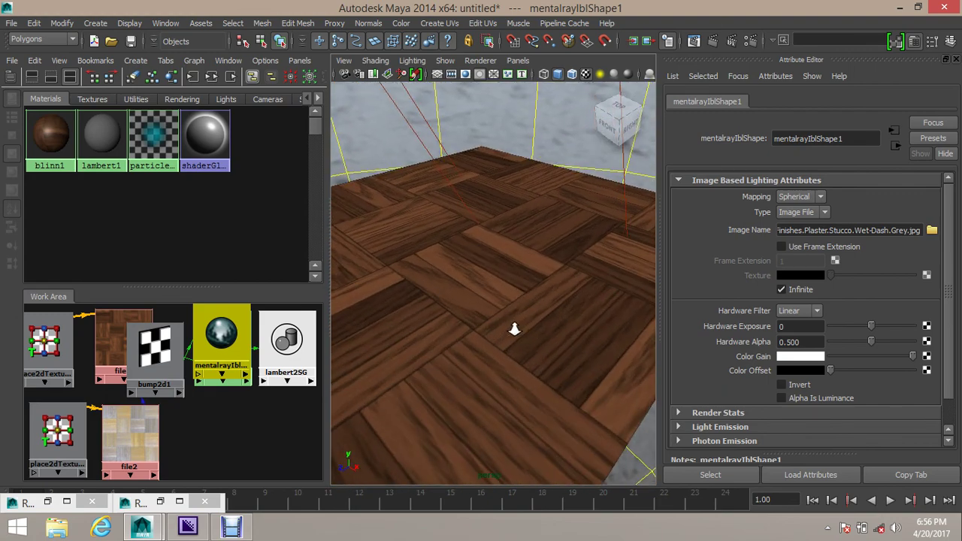
click(716, 36)
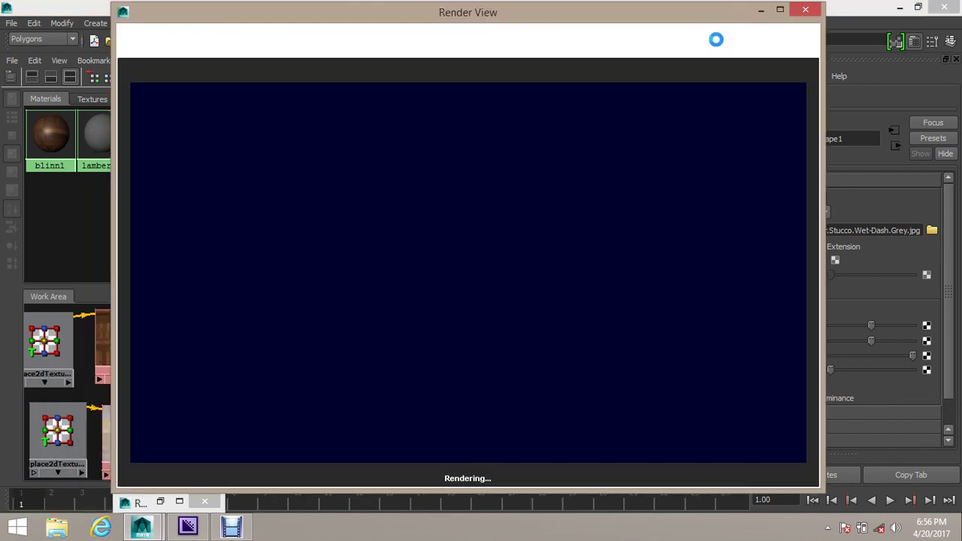